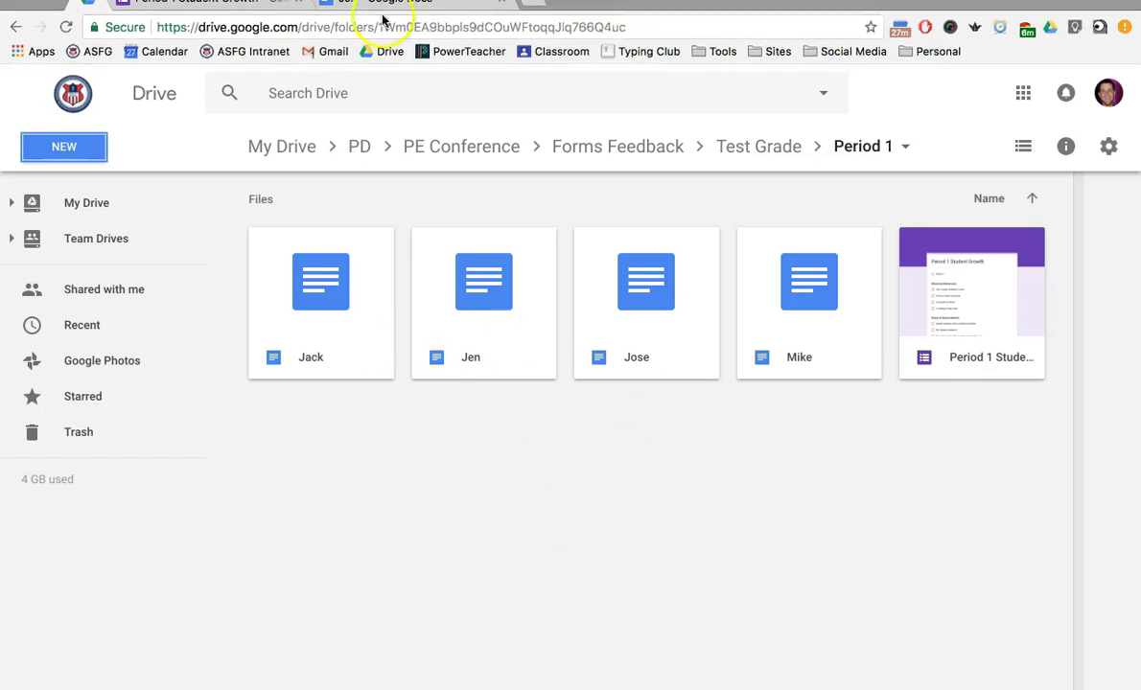
Switch to the Period 1 Student Growth form and title its blank first question "Students:" as a checkboxes question
{"action": "key", "text": "ctrl+Tab"}
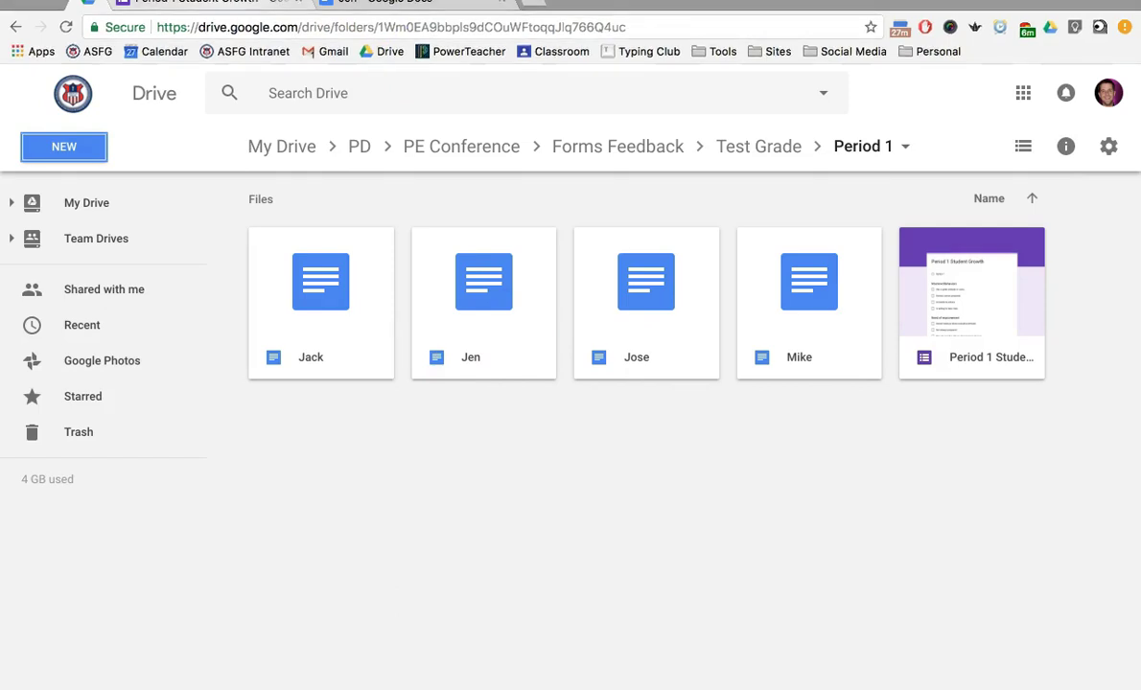
{"action": "scroll", "coordinate": [441, 333], "scroll_direction": "up", "scroll_amount": 5}
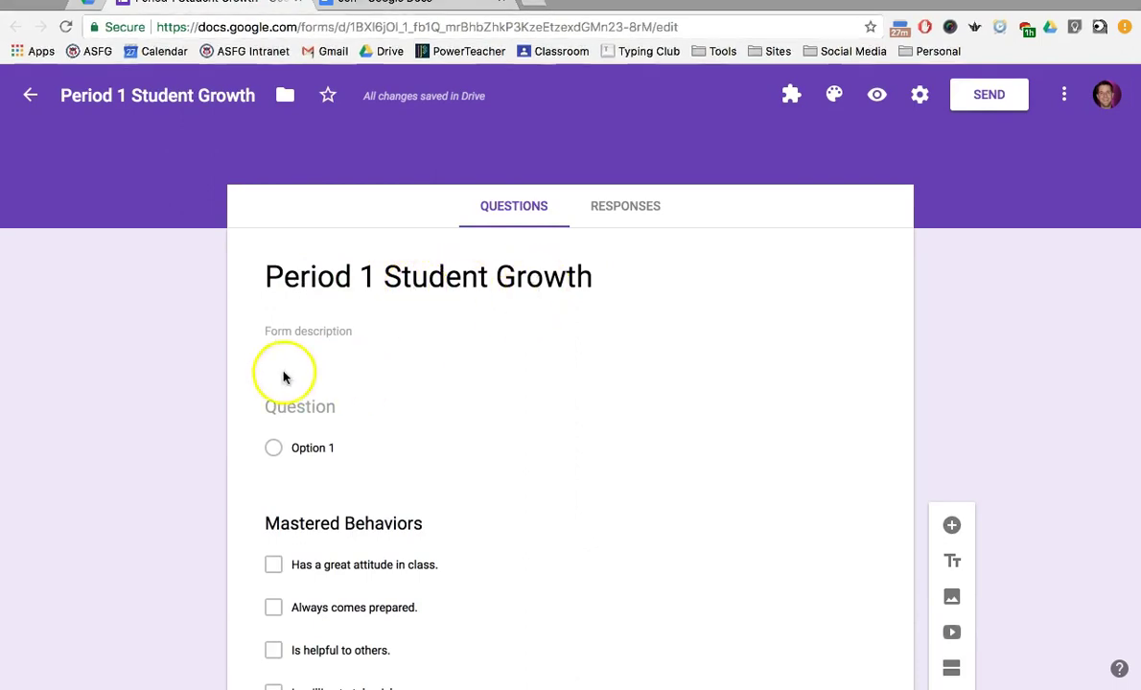
{"action": "left_click", "coordinate": [295, 397]}
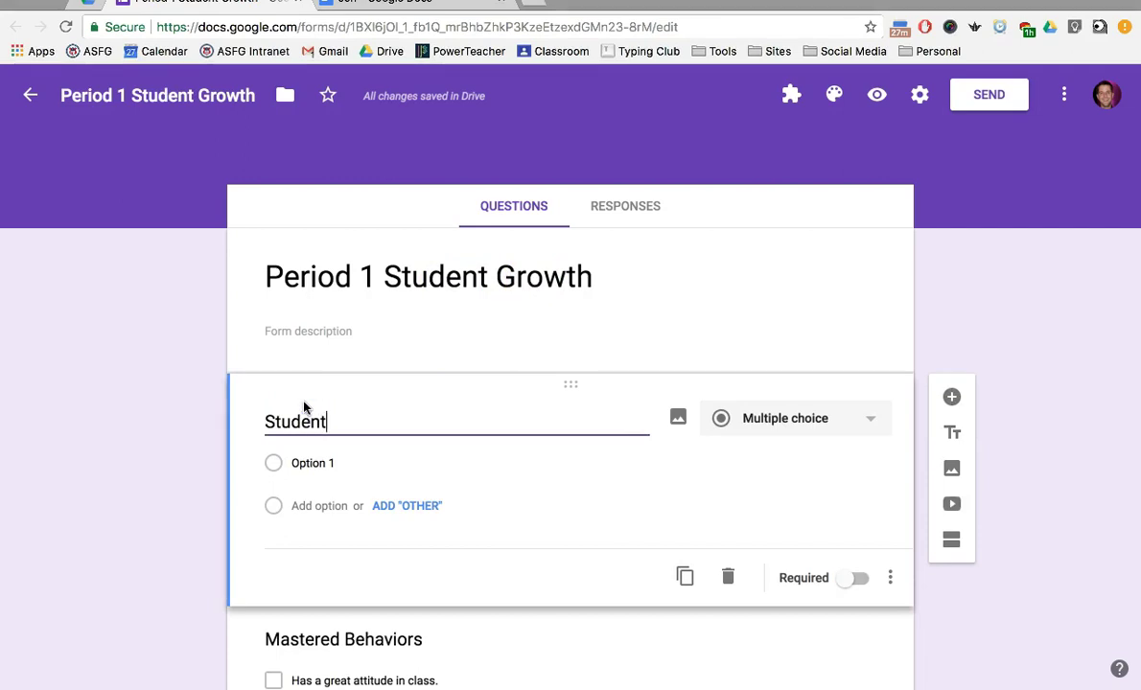
{"action": "type", "text": "Students:"}
{"action": "left_click", "coordinate": [283, 463]}
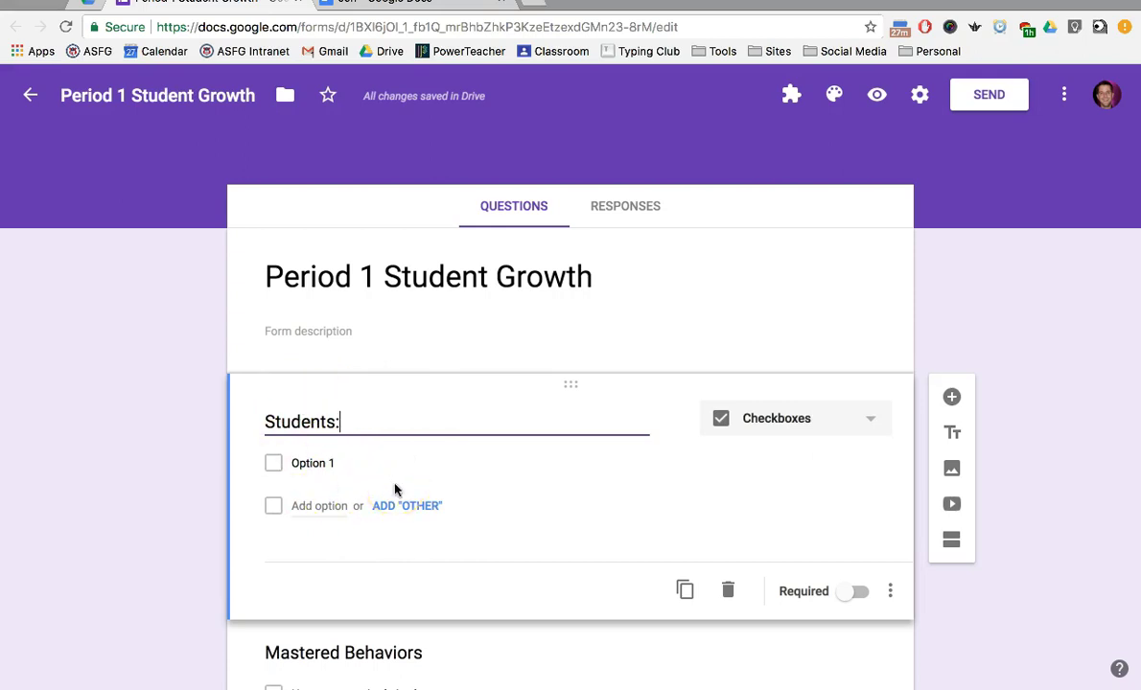
Review the answer options of the Mastered Behaviors and Need of improvement questions
{"action": "scroll", "coordinate": [395, 489], "scroll_direction": "down", "scroll_amount": 5}
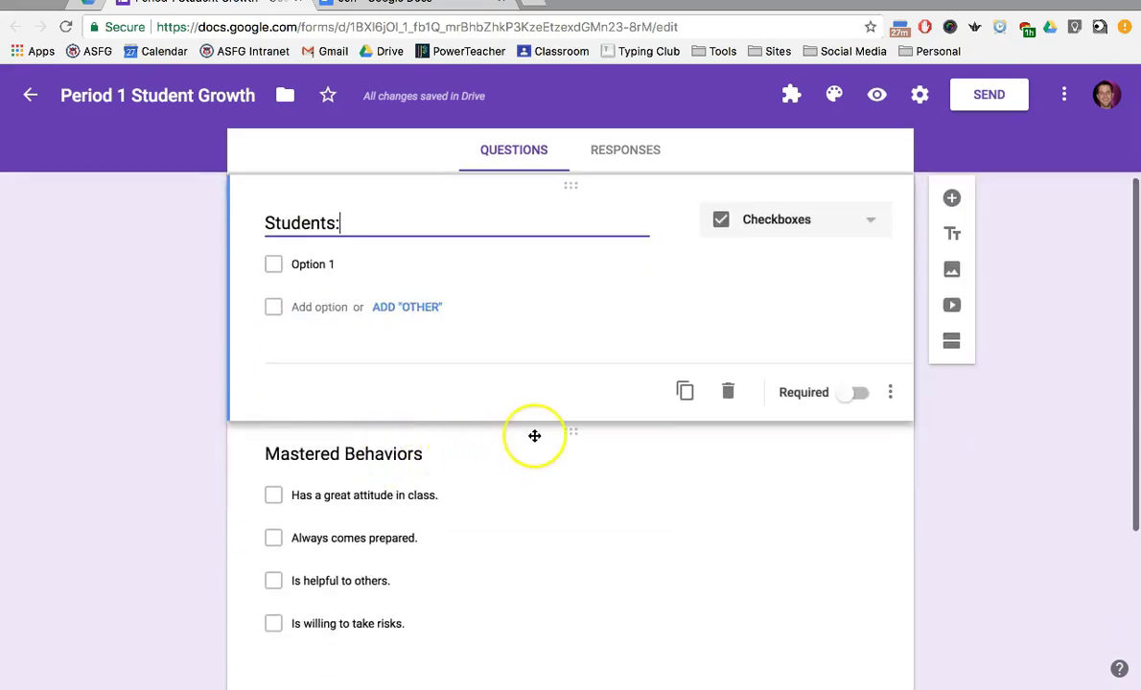
{"action": "scroll", "coordinate": [532, 435], "scroll_direction": "down", "scroll_amount": 3}
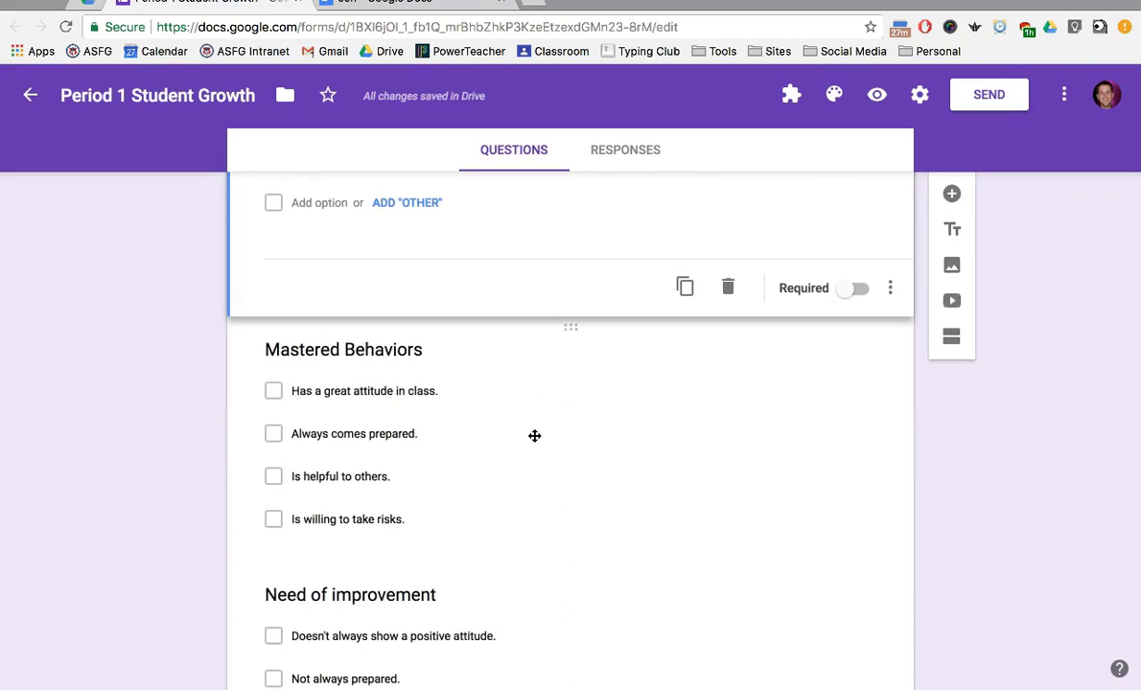
{"action": "scroll", "coordinate": [534, 436], "scroll_direction": "down", "scroll_amount": 2}
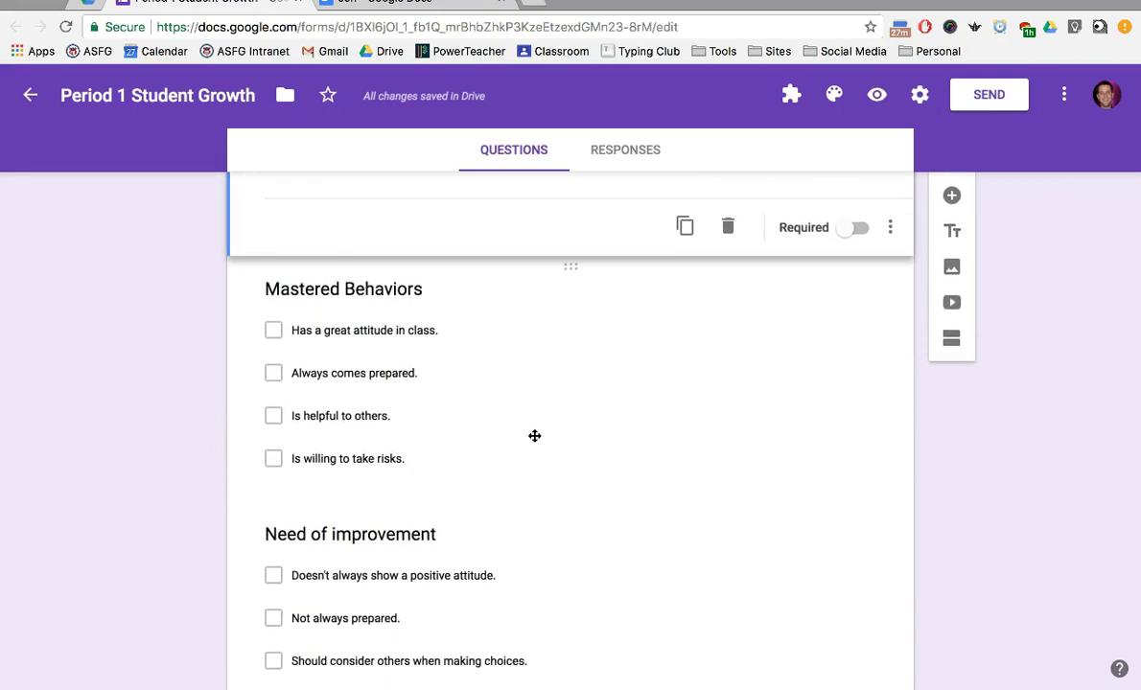
{"action": "scroll", "coordinate": [534, 435], "scroll_direction": "down", "scroll_amount": 1}
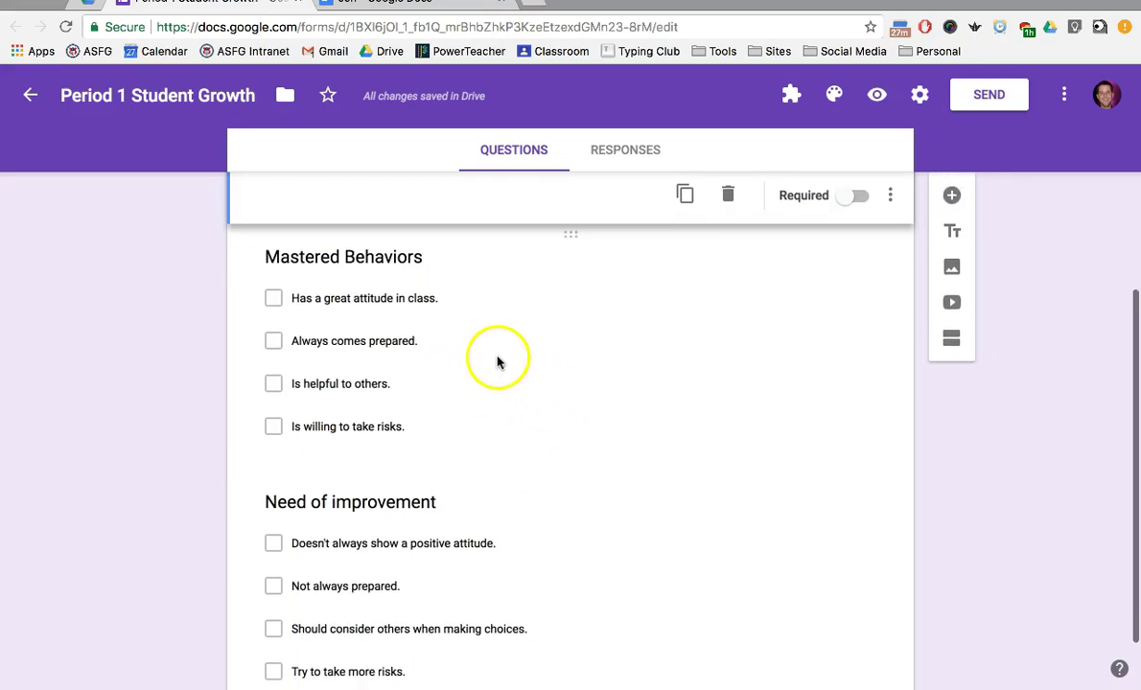
{"action": "scroll", "coordinate": [557, 568], "scroll_direction": "down", "scroll_amount": 2}
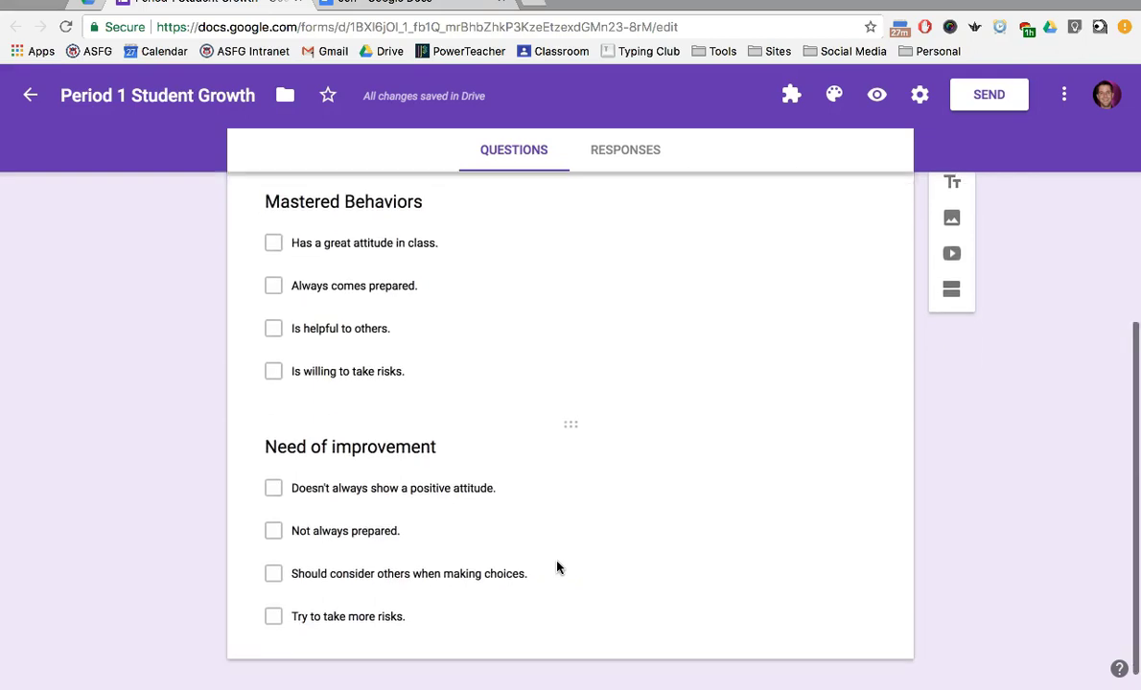
{"action": "scroll", "coordinate": [557, 568], "scroll_direction": "up", "scroll_amount": 2}
{"action": "scroll", "coordinate": [557, 567], "scroll_direction": "up", "scroll_amount": 2}
{"action": "left_click", "coordinate": [611, 450]}
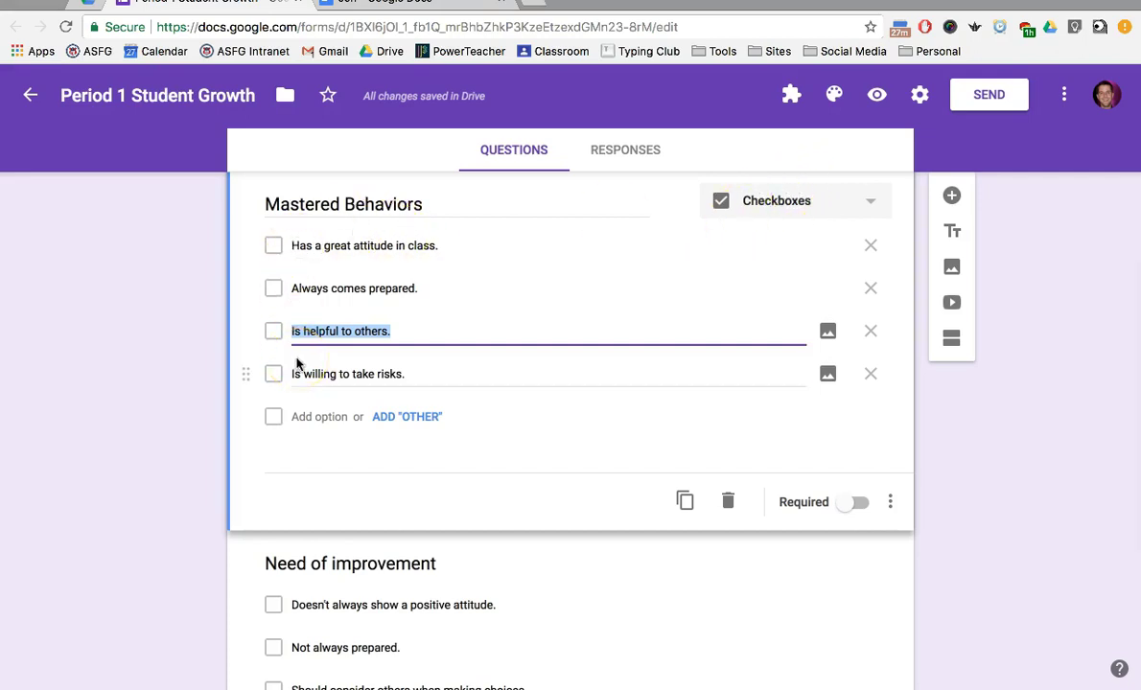
{"action": "scroll", "coordinate": [159, 346], "scroll_direction": "up", "scroll_amount": 5}
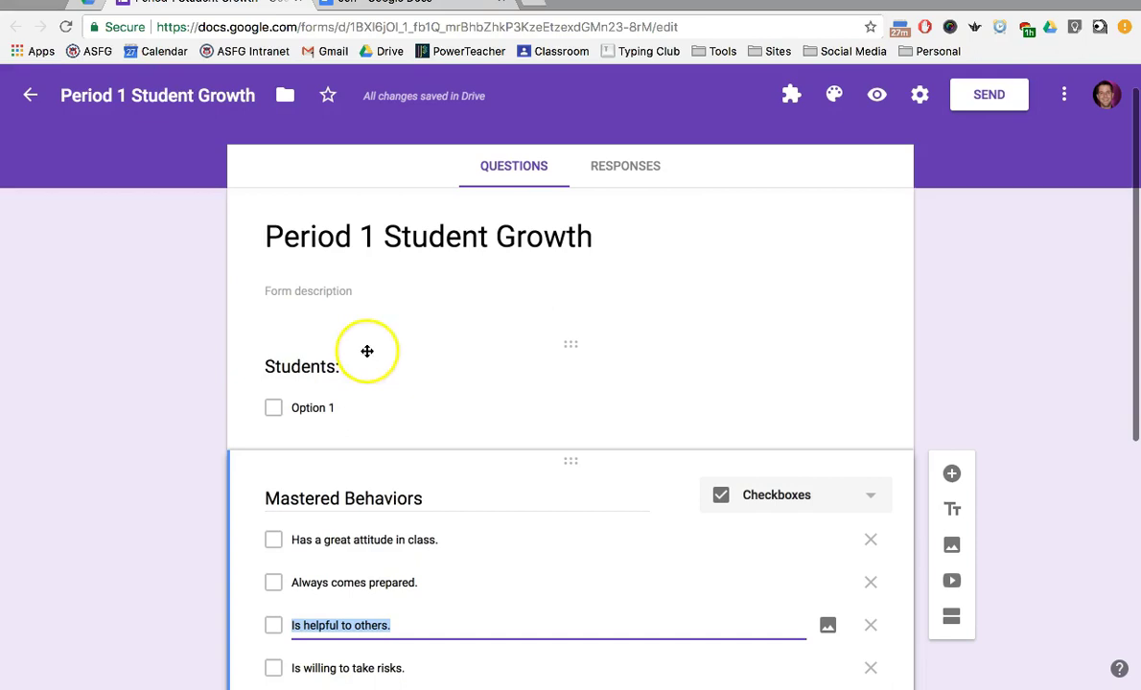
Return to the Students question and open the docAppender add-on's sidebar
{"action": "left_click", "coordinate": [436, 358]}
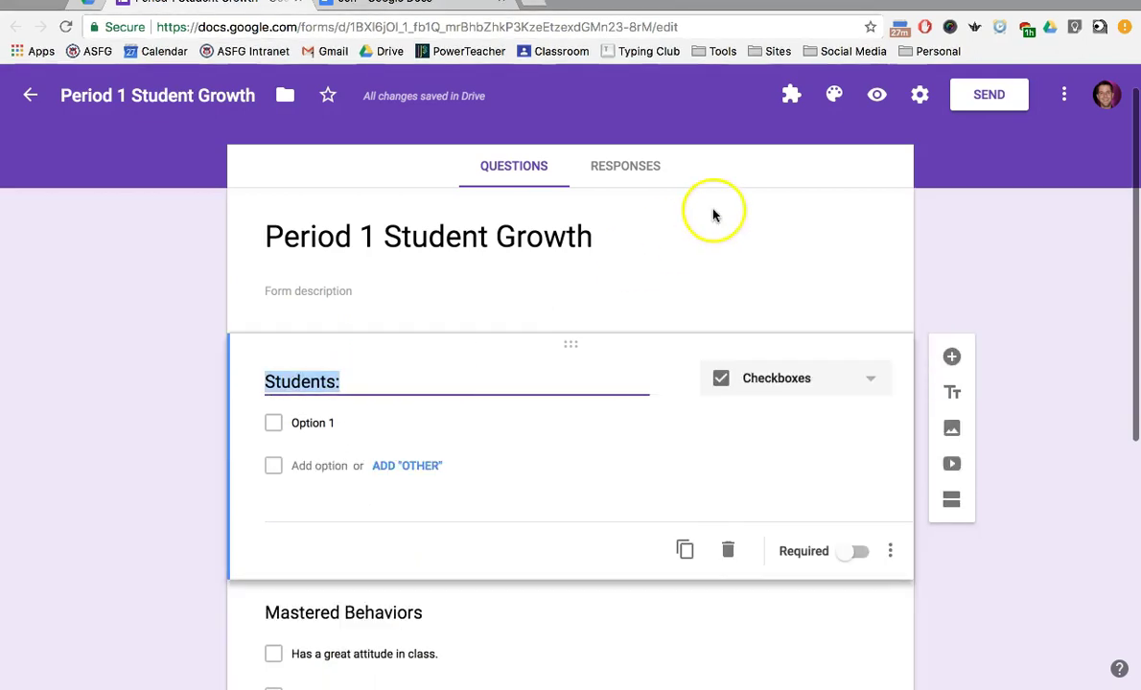
{"action": "left_click", "coordinate": [792, 96]}
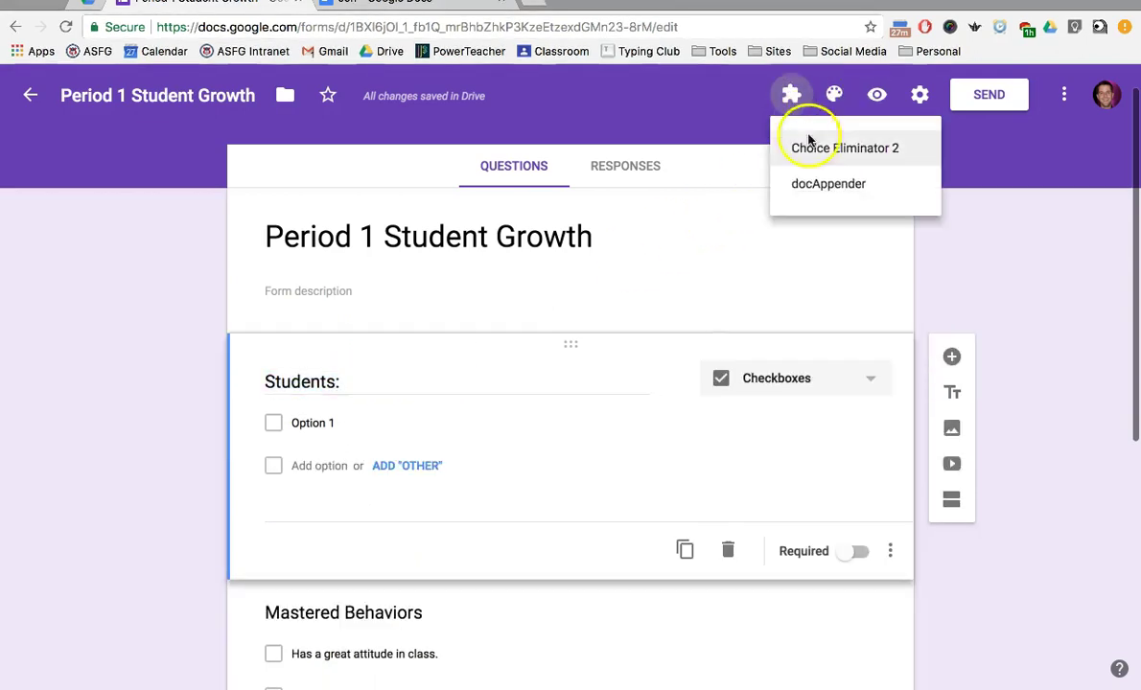
{"action": "left_click", "coordinate": [812, 186]}
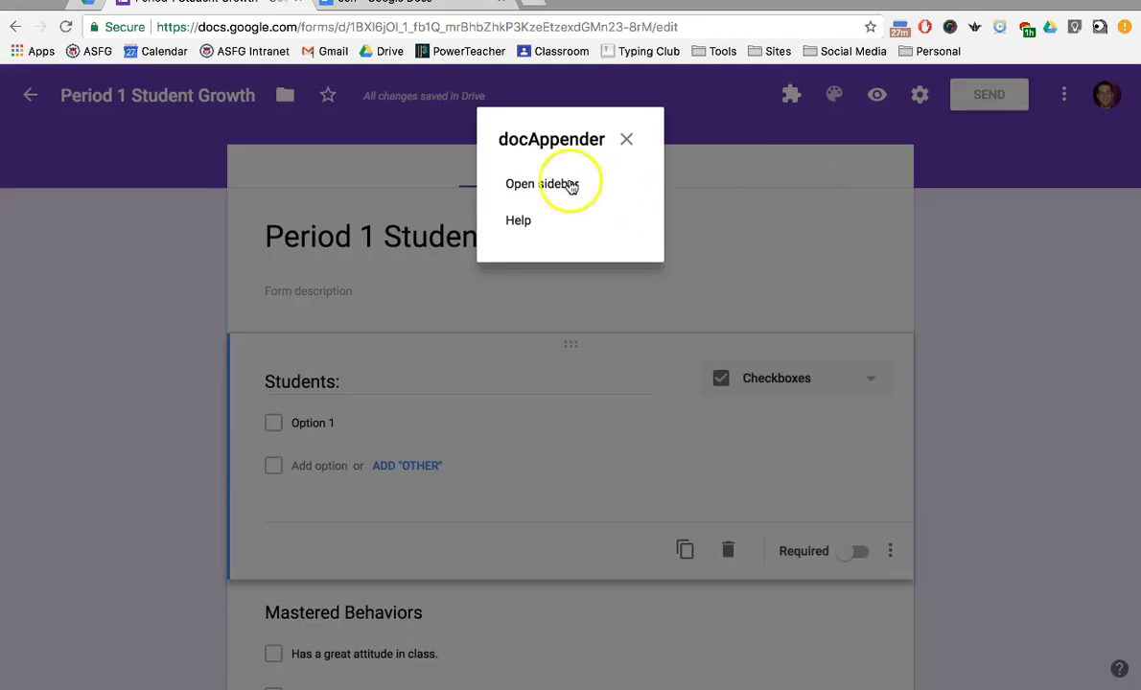
{"action": "left_click", "coordinate": [554, 186]}
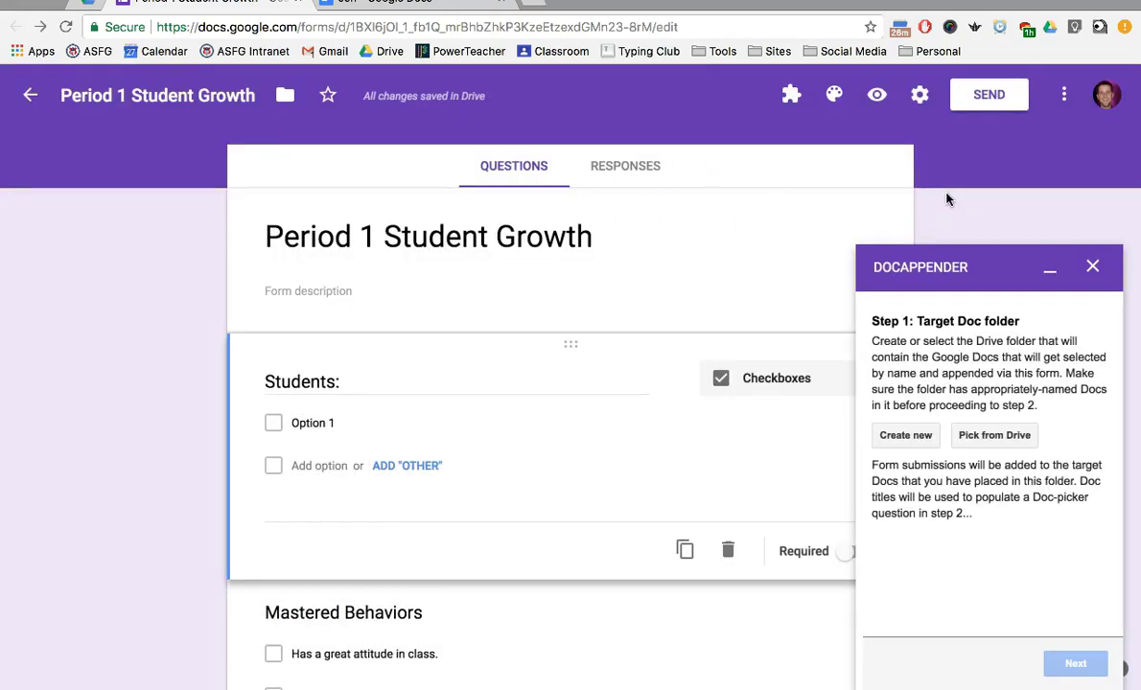
Choose the existing Drive folder Period 1 as docAppender's target Doc folder and proceed to the doc-picker question
{"action": "left_click", "coordinate": [997, 441]}
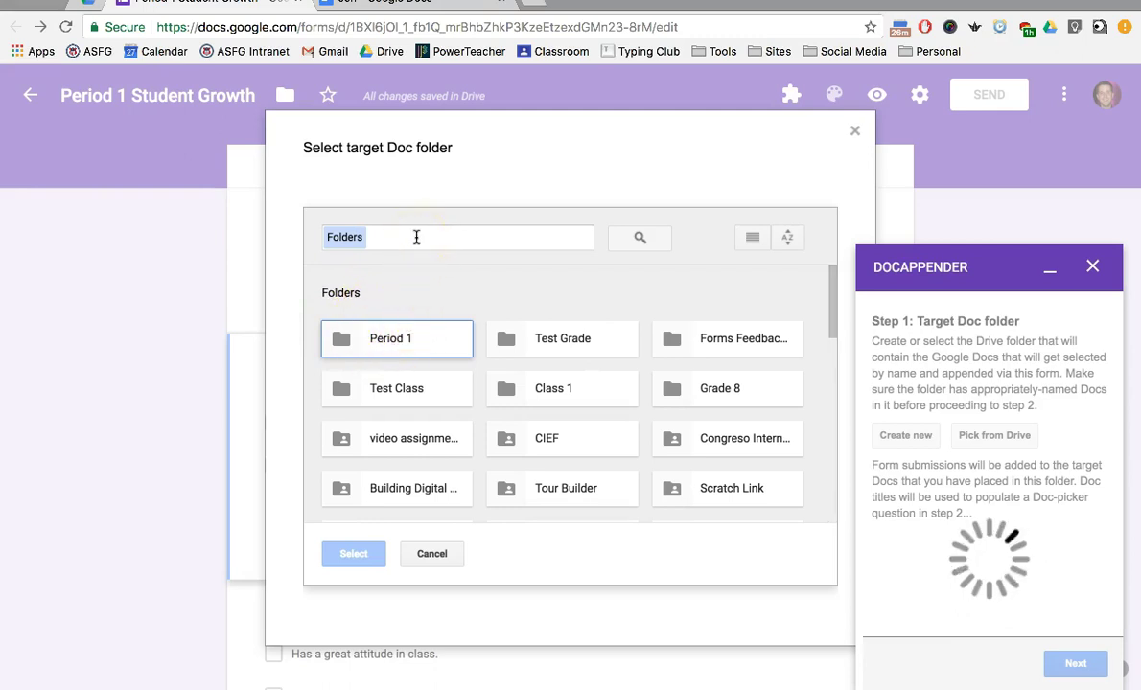
{"action": "left_click", "coordinate": [420, 349]}
{"action": "left_click", "coordinate": [354, 482]}
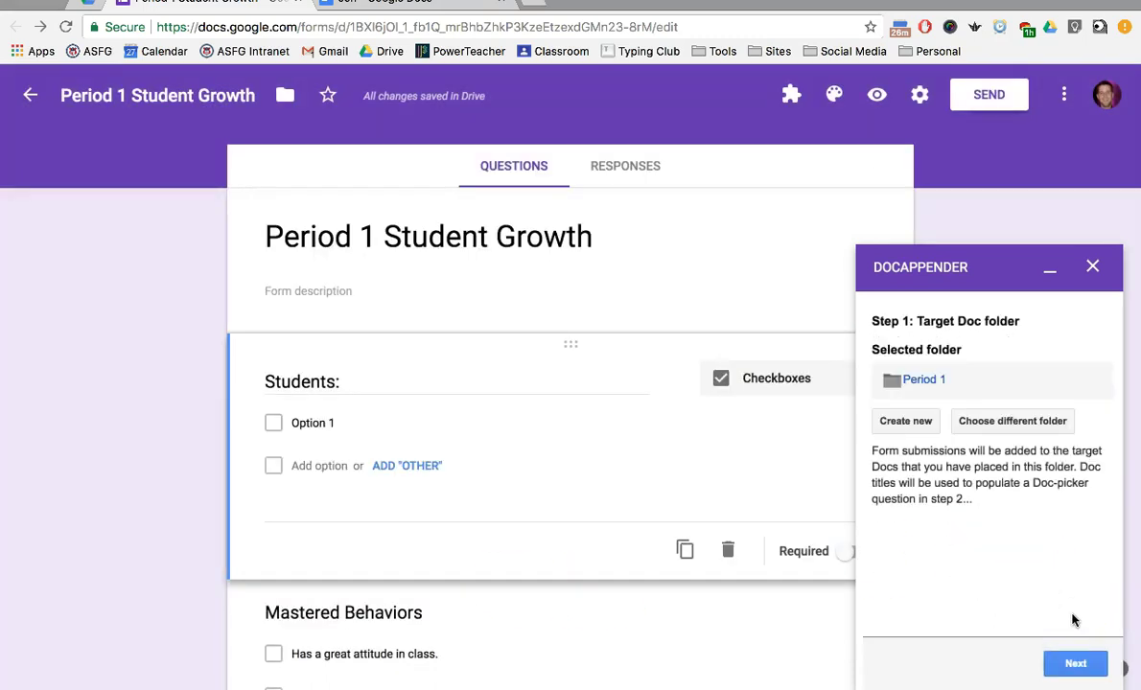
{"action": "left_click", "coordinate": [1073, 655]}
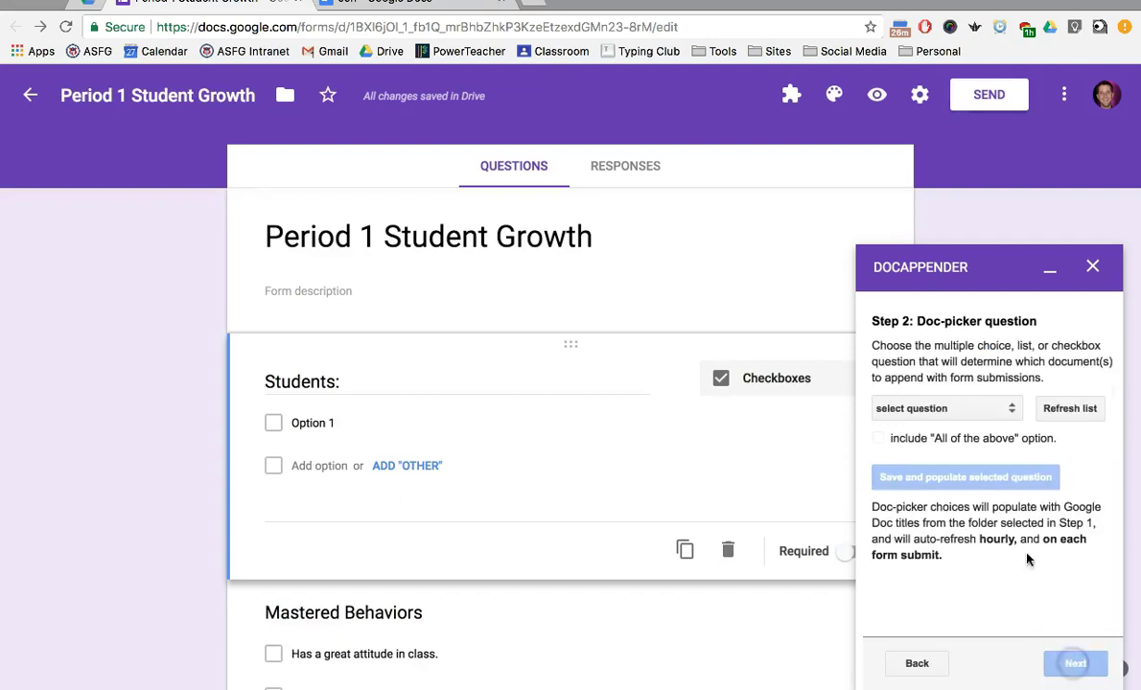
Refresh the question list, save and populate "Students:" as the doc-picker question, and proceed to the form values
{"action": "left_click", "coordinate": [1013, 409]}
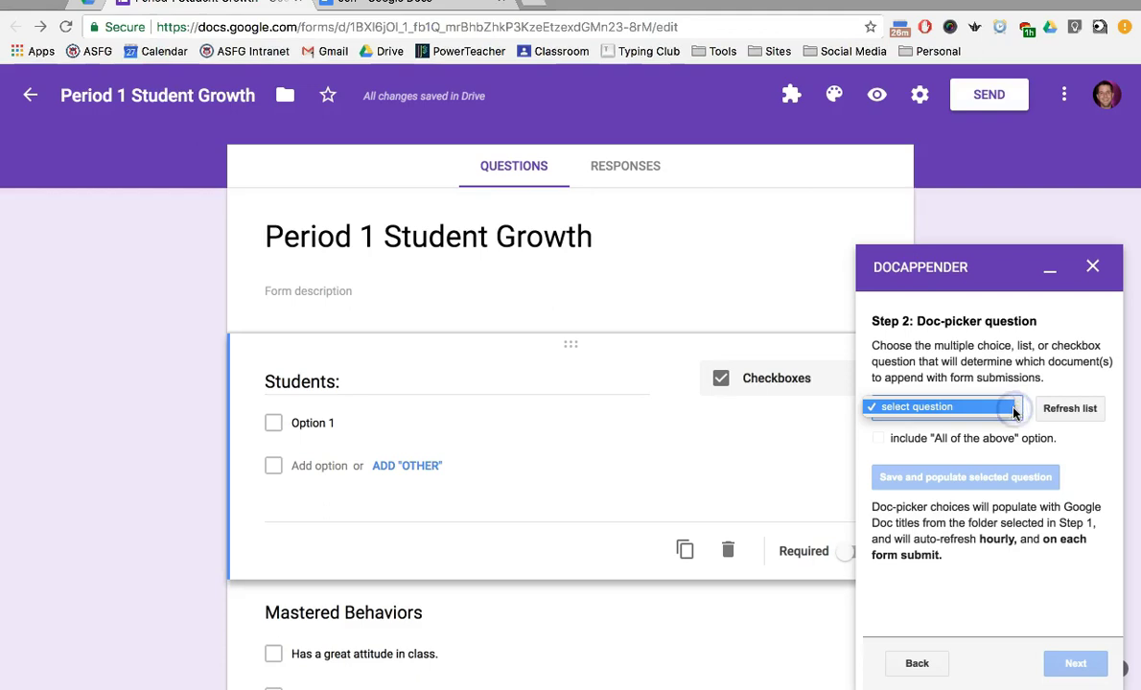
{"action": "left_click", "coordinate": [1012, 409]}
{"action": "left_click", "coordinate": [1071, 410]}
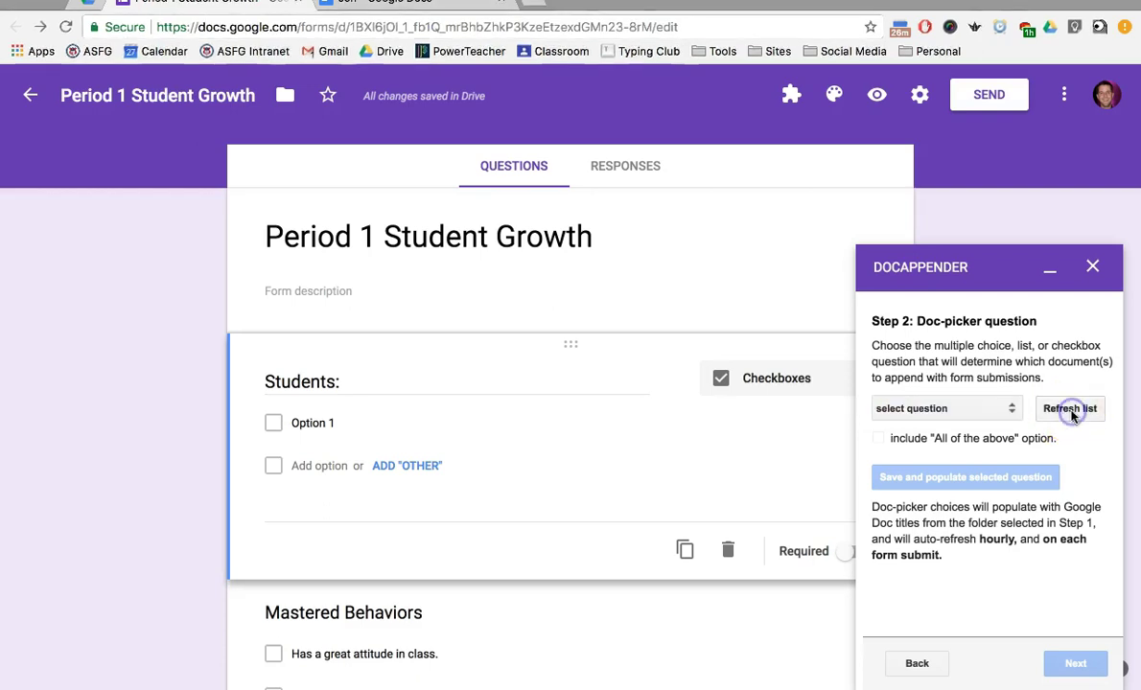
{"action": "left_click", "coordinate": [1014, 409]}
{"action": "left_click", "coordinate": [963, 422]}
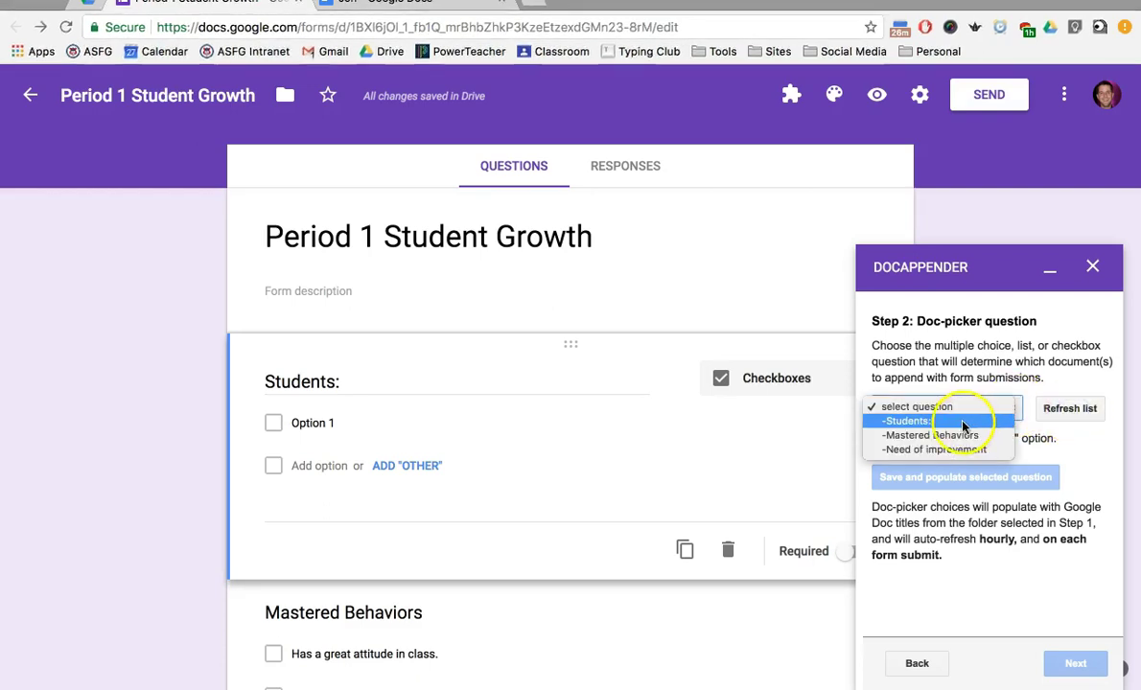
{"action": "left_click", "coordinate": [911, 424]}
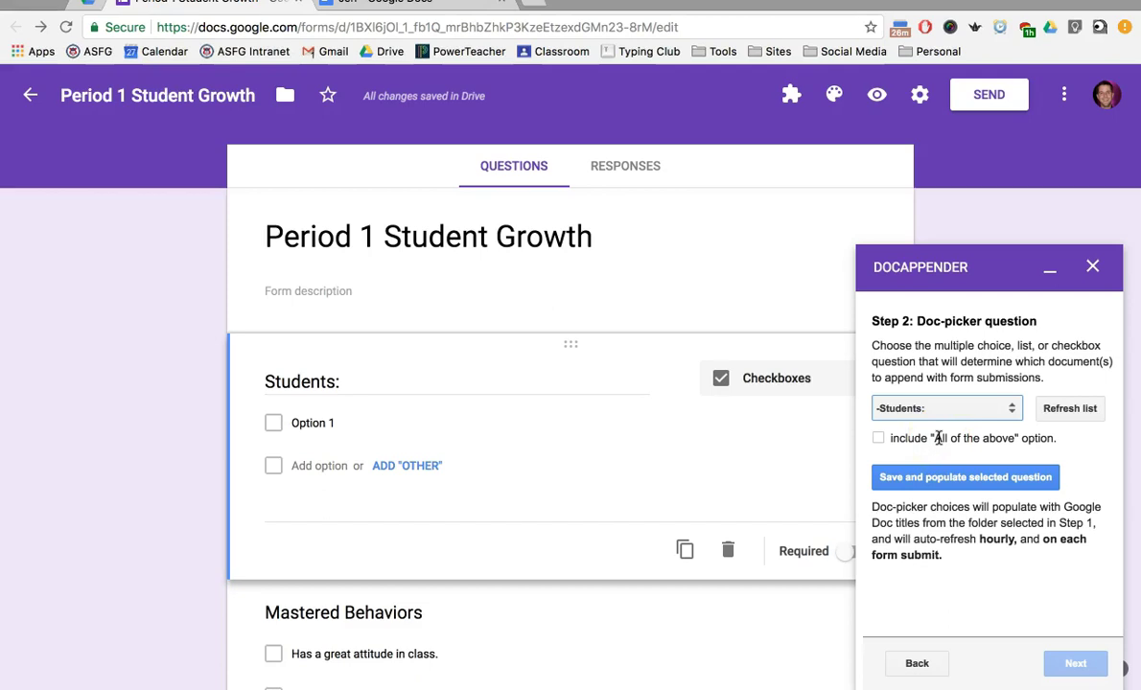
{"action": "left_click", "coordinate": [957, 474]}
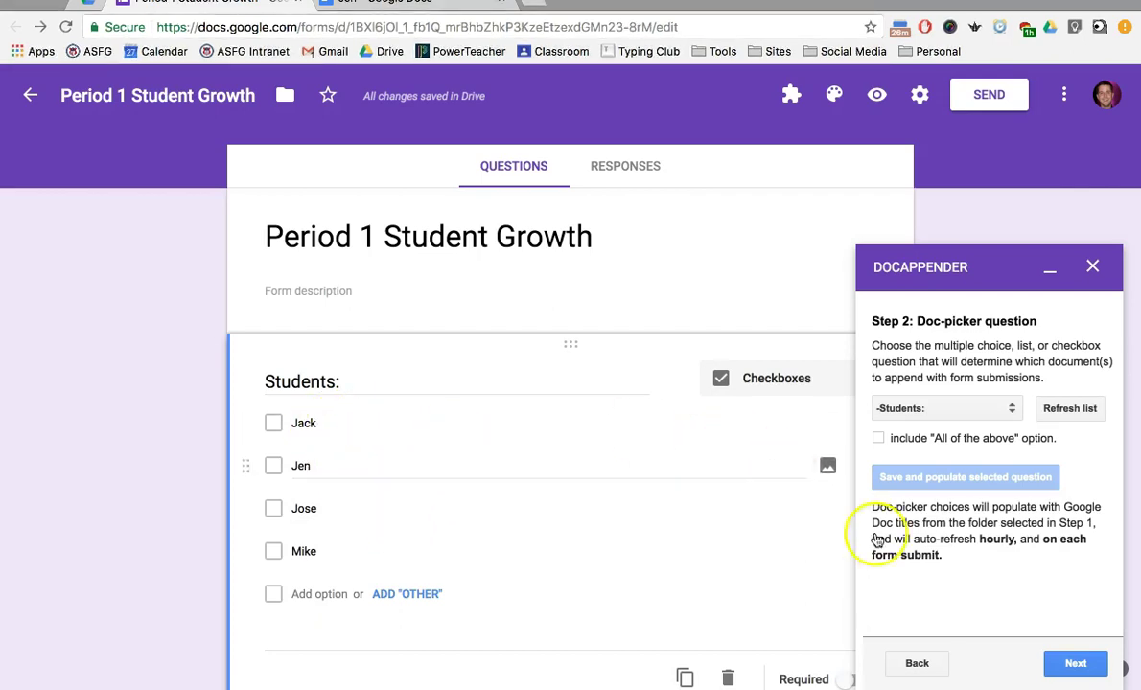
{"action": "left_click", "coordinate": [1079, 664]}
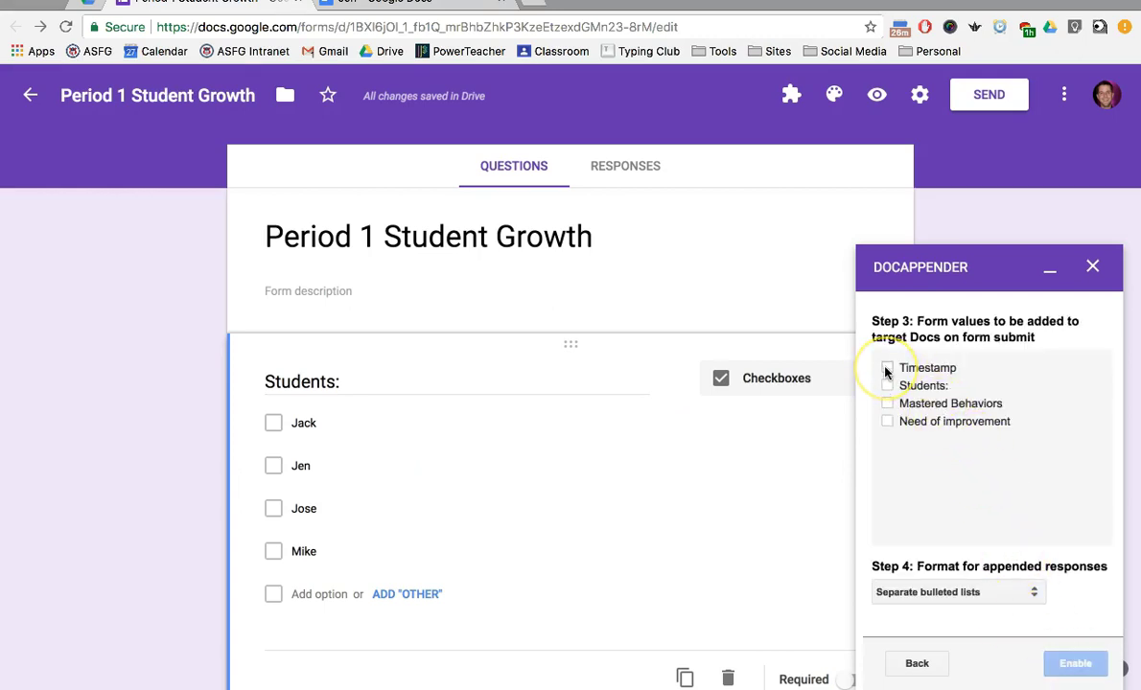
Include Timestamp, Mastered Behaviors and Need of improvement as the form values added to the target Docs
{"action": "left_click", "coordinate": [887, 369]}
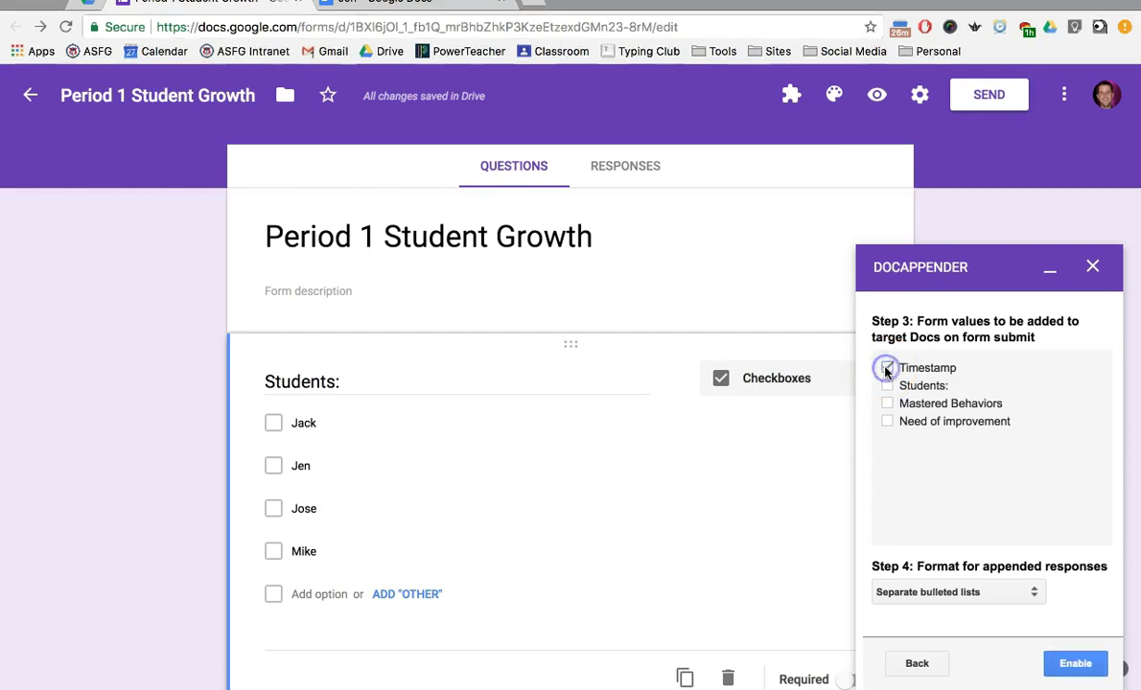
{"action": "left_click", "coordinate": [887, 404]}
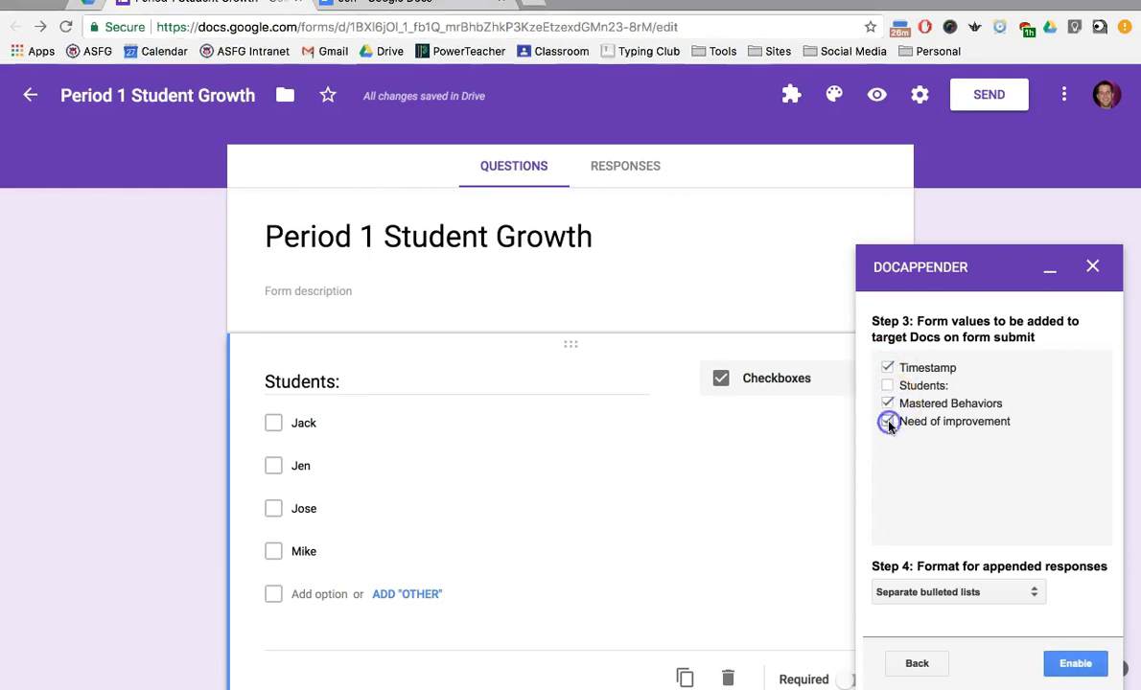
{"action": "left_click", "coordinate": [889, 424]}
{"action": "scroll", "coordinate": [968, 491], "scroll_direction": "down", "scroll_amount": 1}
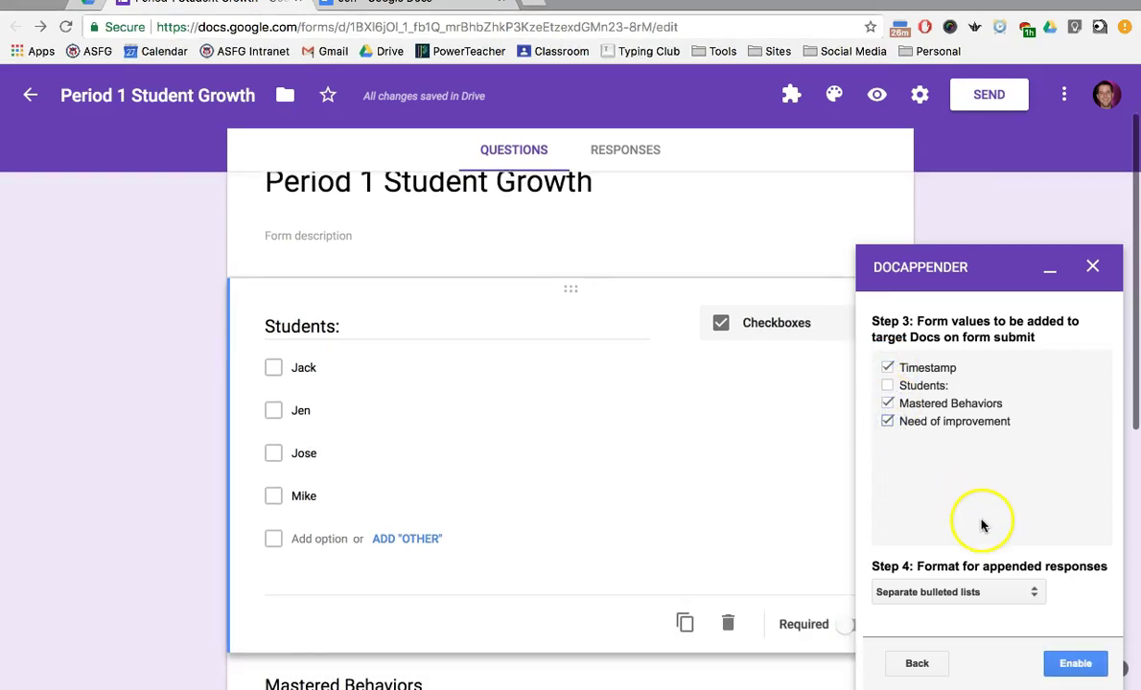
Set the appended responses' format to Separate vertical tables and enable docAppender
{"action": "left_click", "coordinate": [1033, 596]}
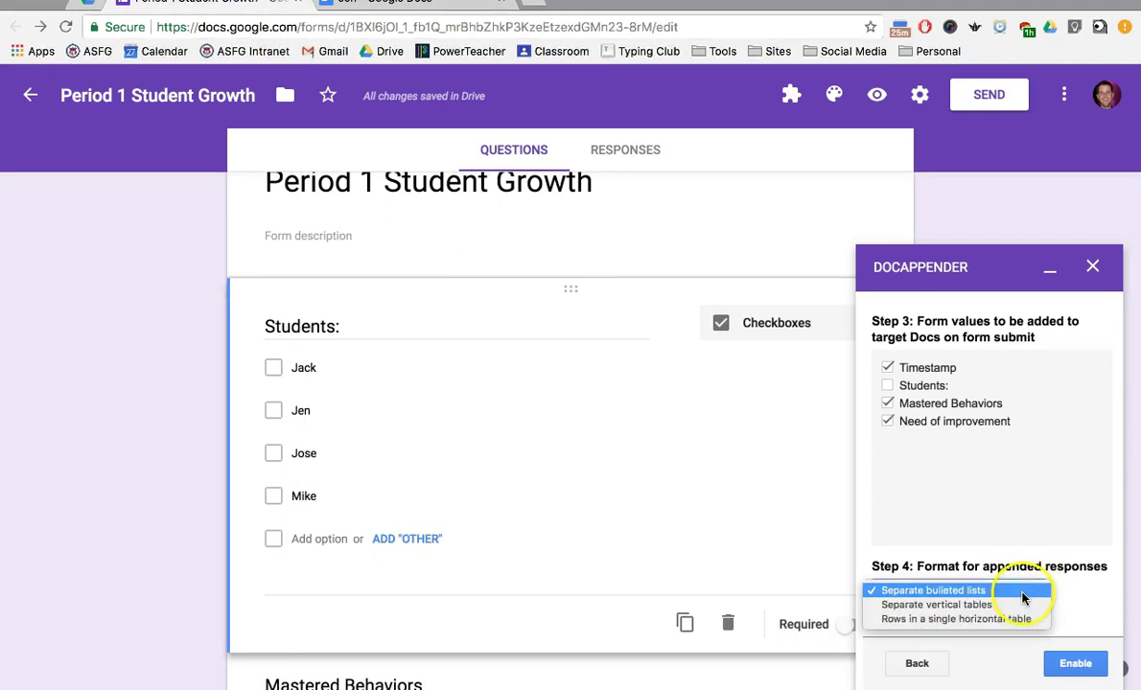
{"action": "left_click", "coordinate": [1024, 609]}
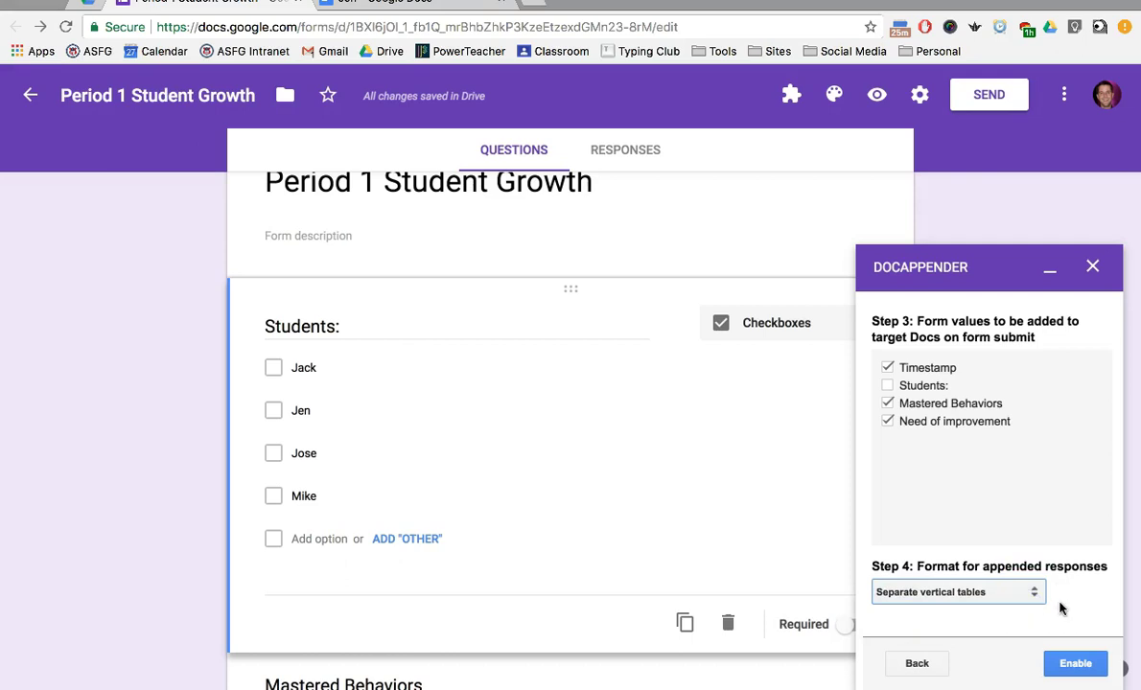
{"action": "left_click", "coordinate": [1076, 663]}
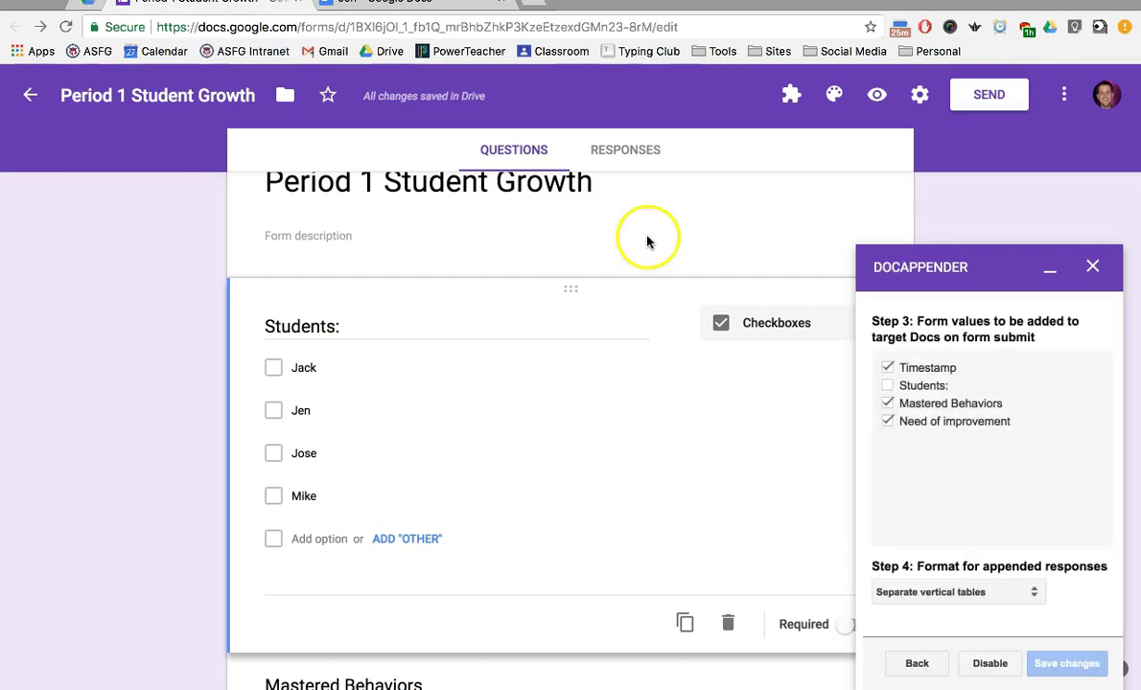
Preview the form, select the second student, and mark "Has a great attitude in class." and "Always comes prepared." as mastered behaviors
{"action": "left_click", "coordinate": [878, 95]}
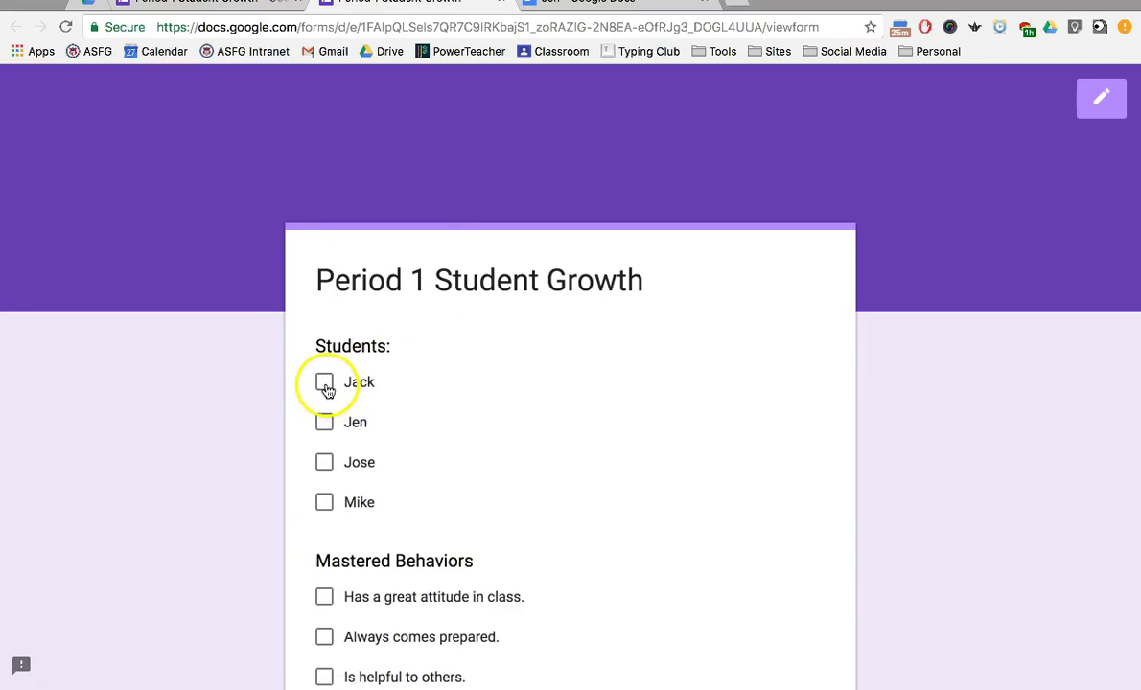
{"action": "left_click", "coordinate": [323, 421]}
{"action": "scroll", "coordinate": [321, 419], "scroll_direction": "down", "scroll_amount": 3}
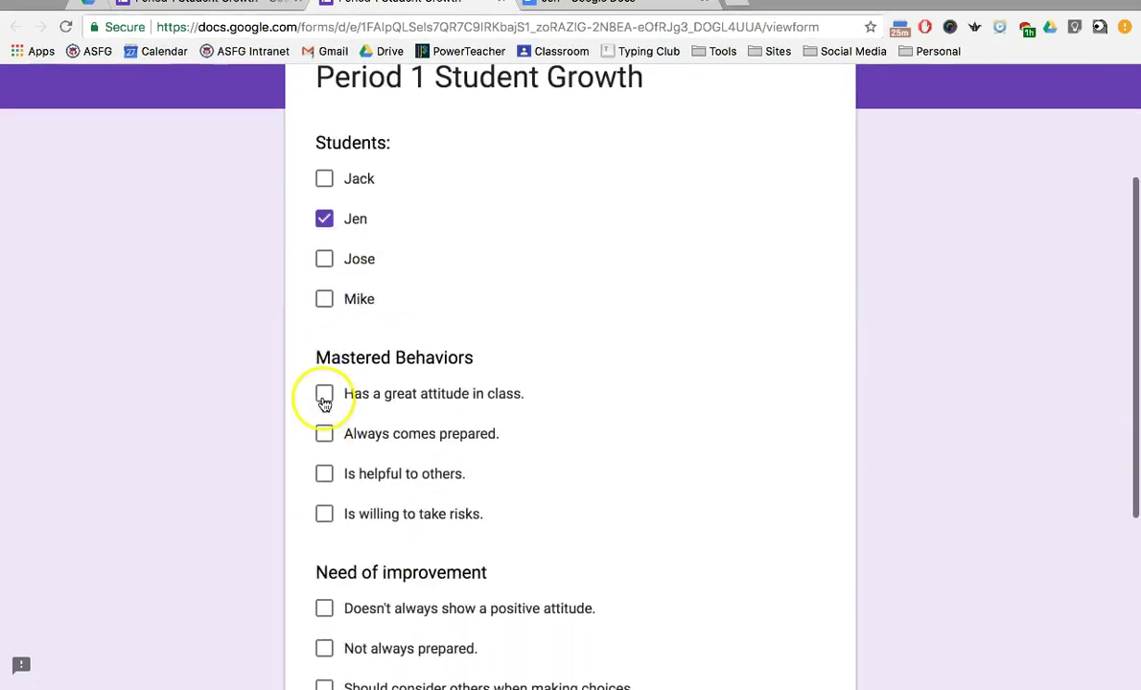
{"action": "left_click", "coordinate": [324, 396]}
{"action": "left_click", "coordinate": [324, 434]}
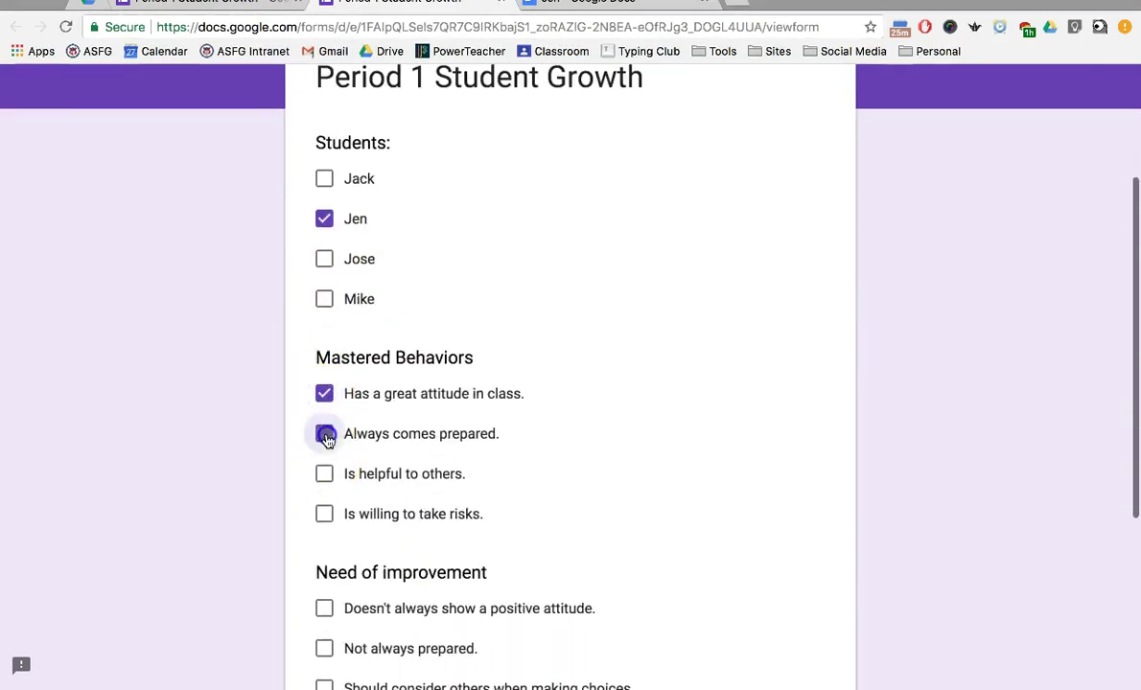
Mark "Try to take more risks." under Need of improvement and submit the response
{"action": "scroll", "coordinate": [326, 436], "scroll_direction": "down", "scroll_amount": 2}
{"action": "scroll", "coordinate": [324, 522], "scroll_direction": "down", "scroll_amount": 1}
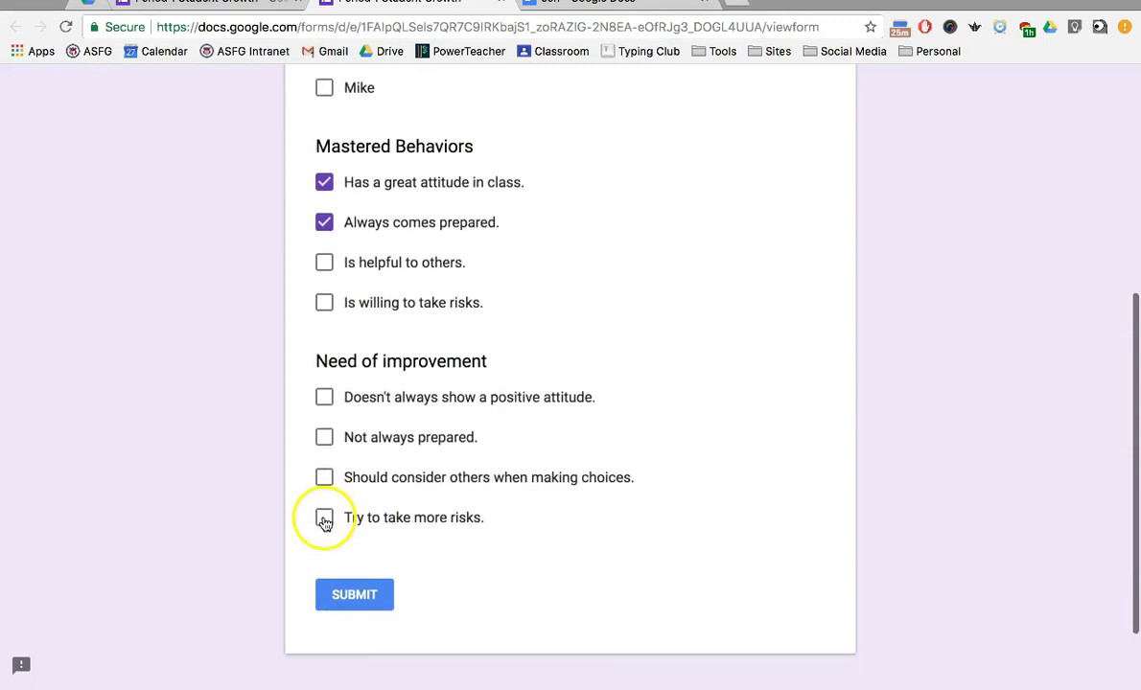
{"action": "left_click", "coordinate": [325, 520]}
{"action": "left_click", "coordinate": [369, 599]}
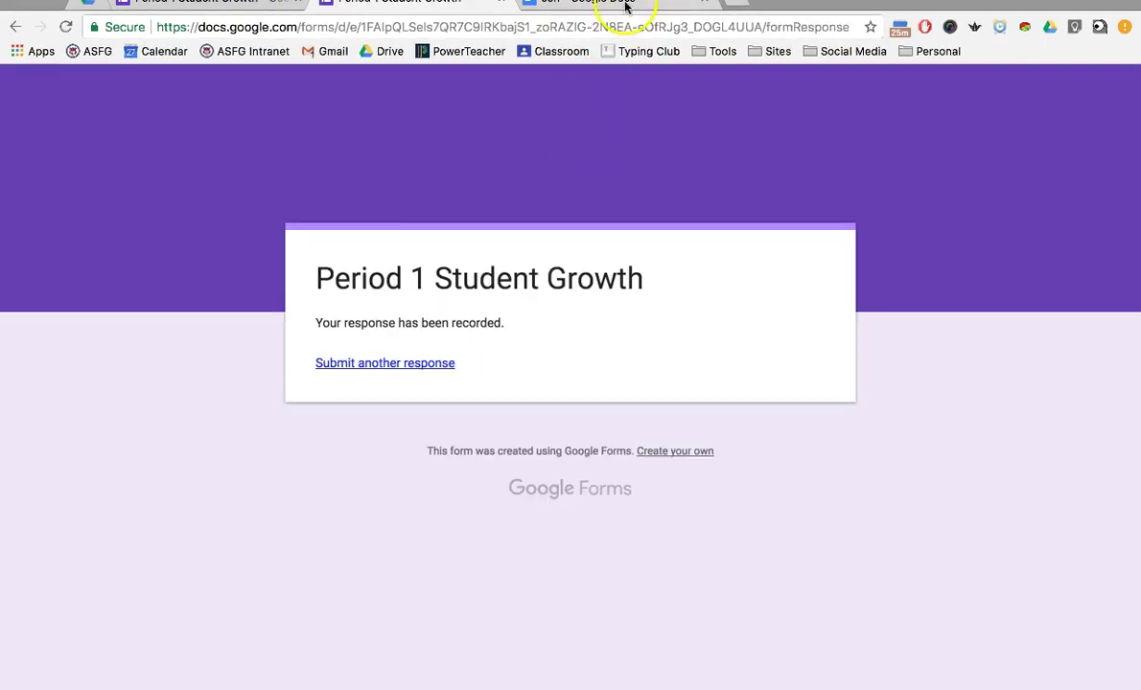
Check the second student's Google Doc for the appended response table and its Mastered Behaviors entry
{"action": "left_click", "coordinate": [625, 6]}
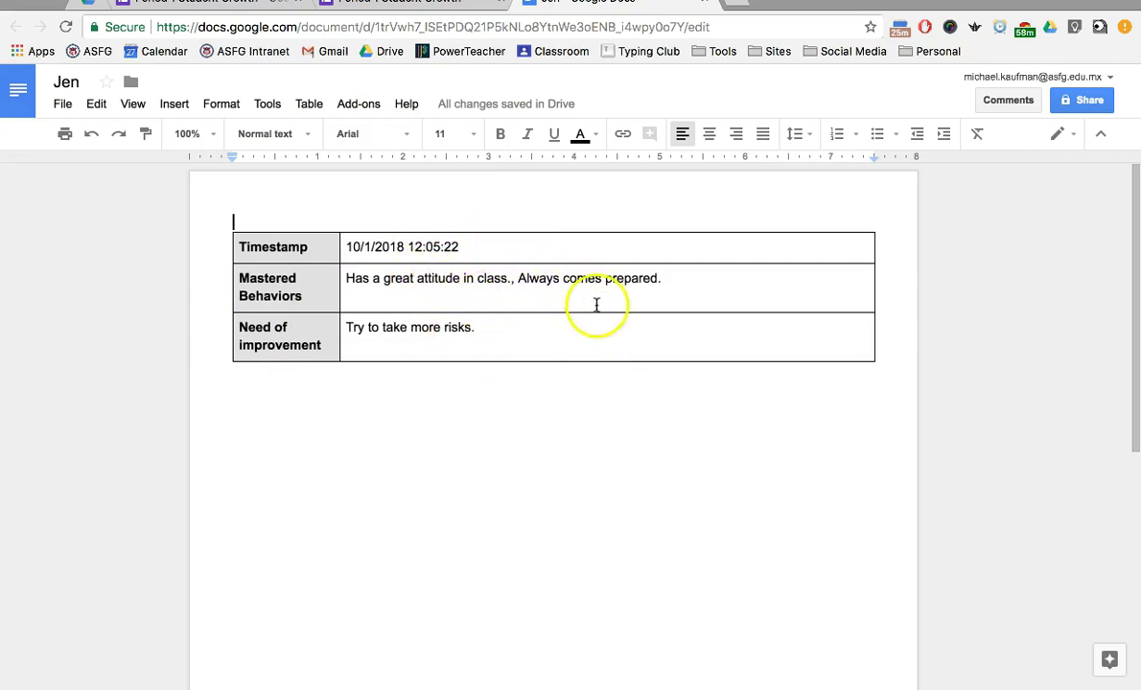
{"action": "left_click_drag", "start_coordinate": [672, 280], "coordinate": [382, 287]}
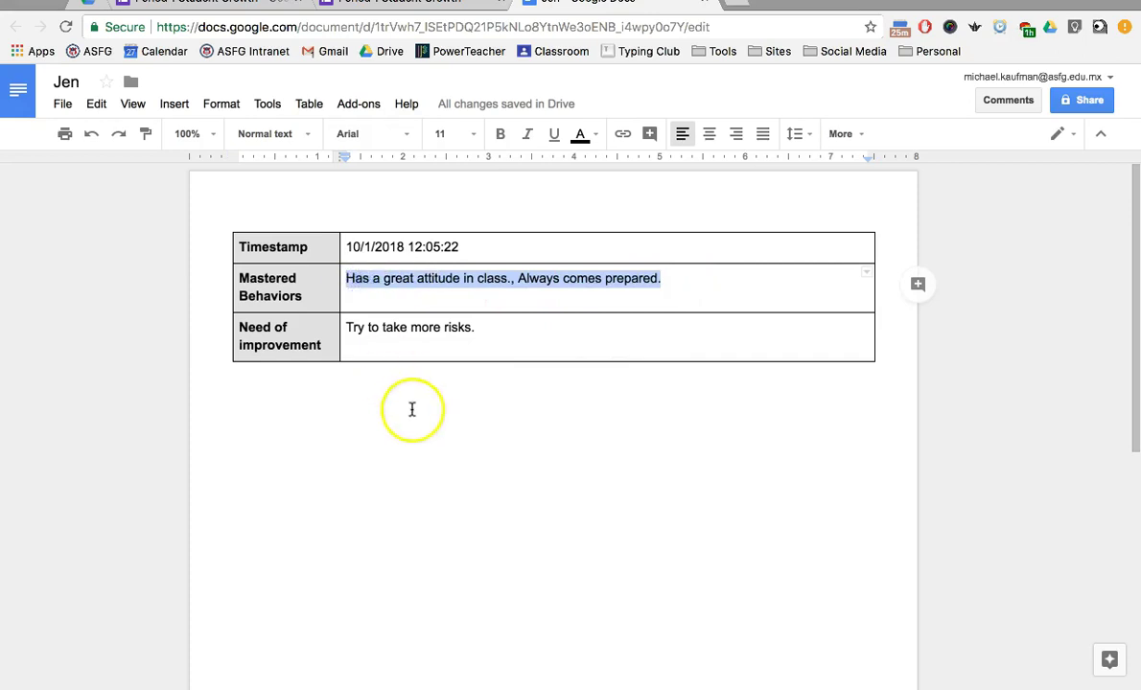
{"action": "left_click", "coordinate": [411, 410]}
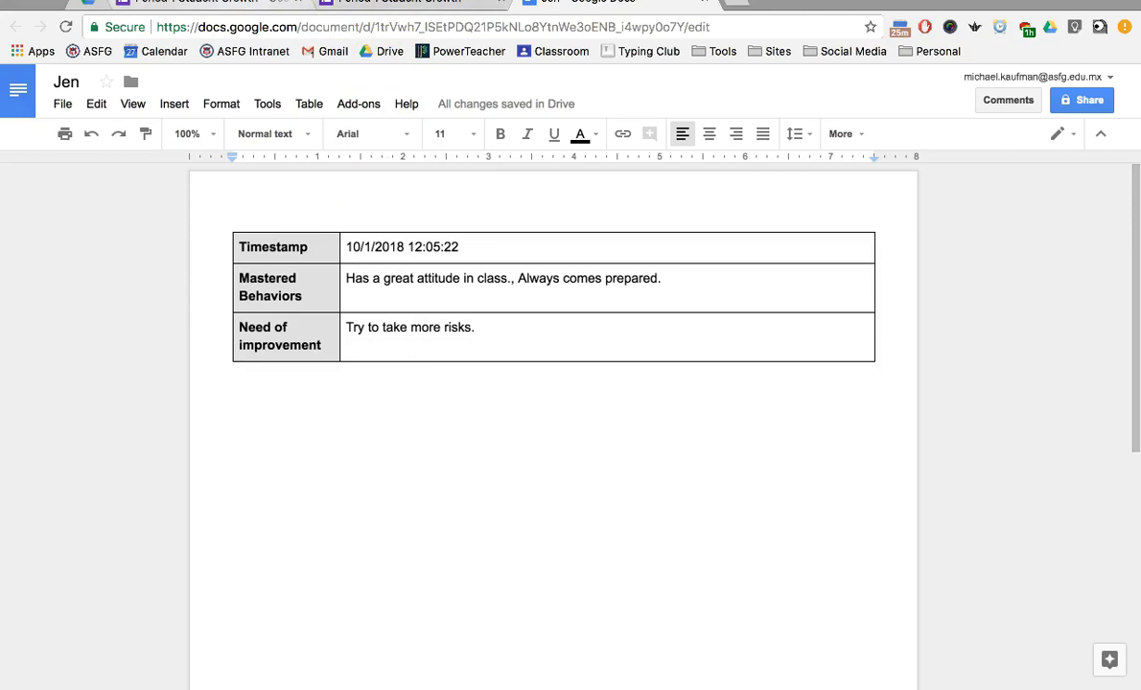
Add a Paragraph question titled "Student reflection:" after Need of improvement in the Period 1 Student Growth form
{"action": "left_click", "coordinate": [336, 4]}
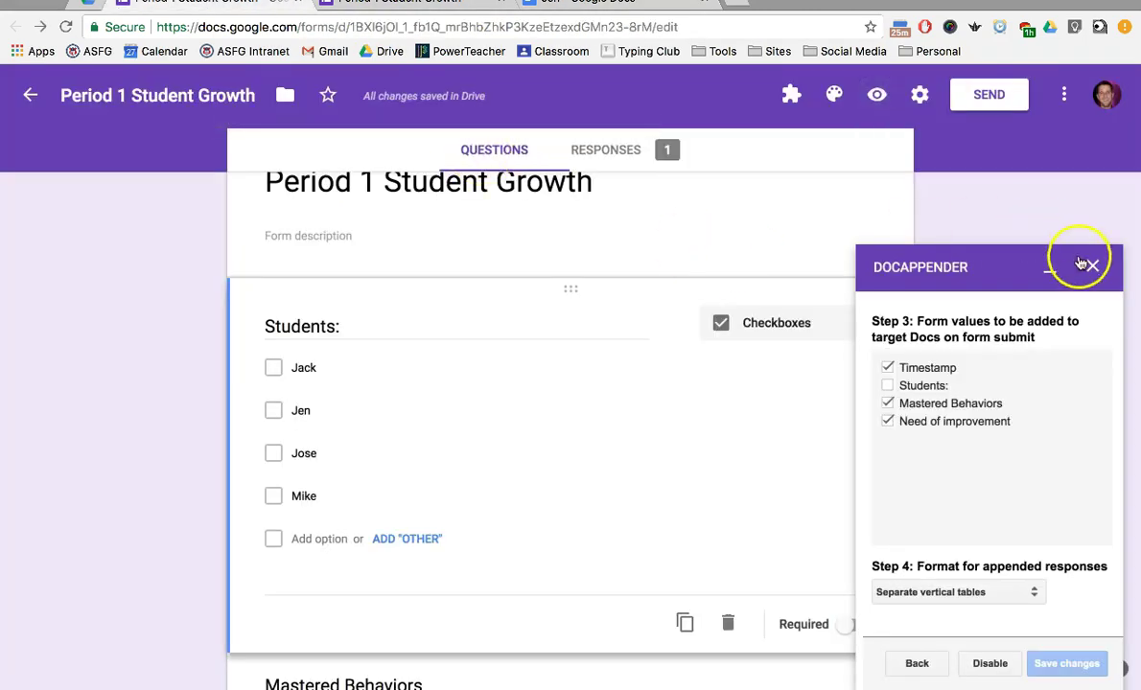
{"action": "left_click", "coordinate": [1048, 269]}
{"action": "scroll", "coordinate": [865, 381], "scroll_direction": "down", "scroll_amount": 2}
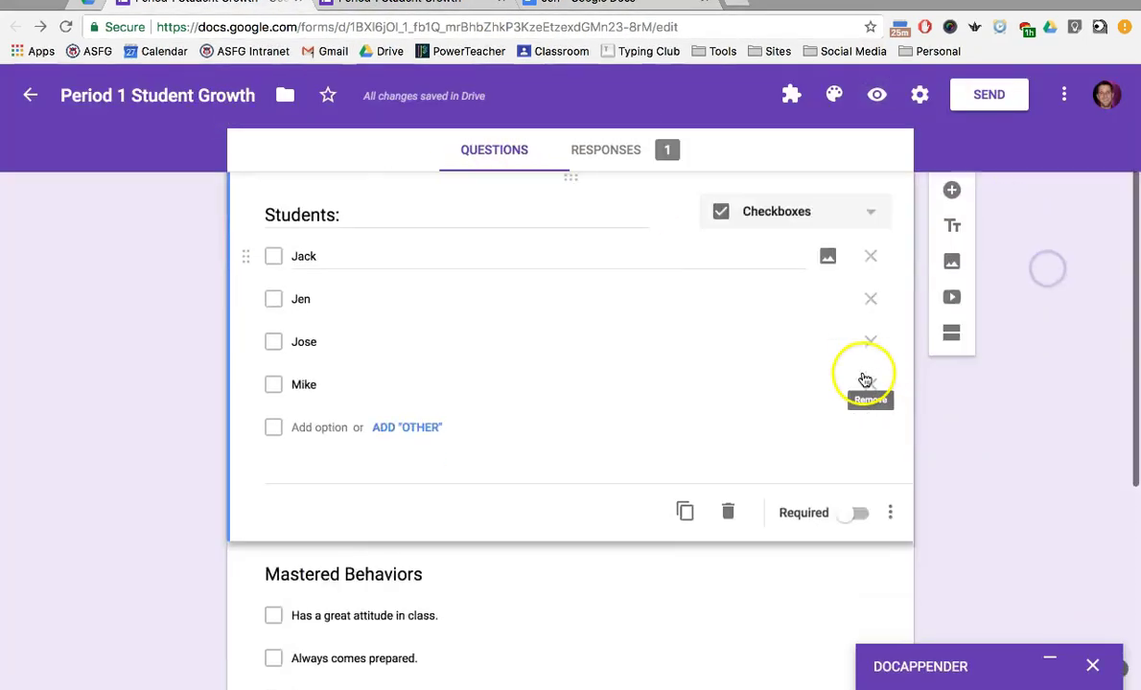
{"action": "scroll", "coordinate": [865, 380], "scroll_direction": "down", "scroll_amount": 7}
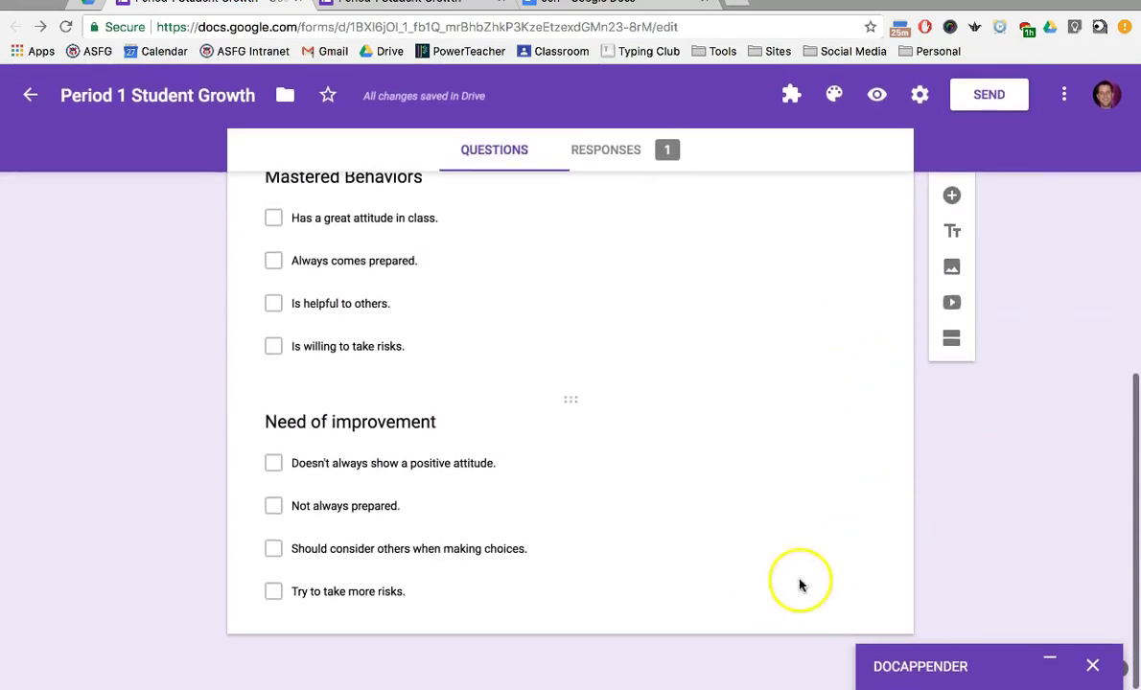
{"action": "left_click", "coordinate": [800, 585]}
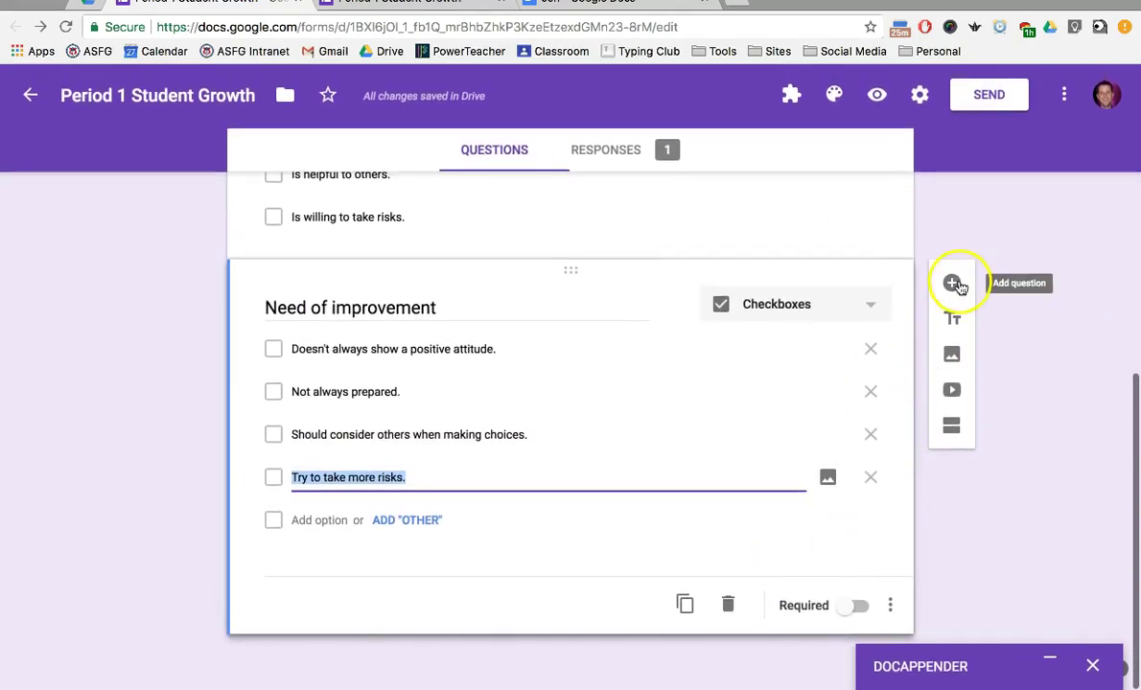
{"action": "left_click", "coordinate": [954, 283]}
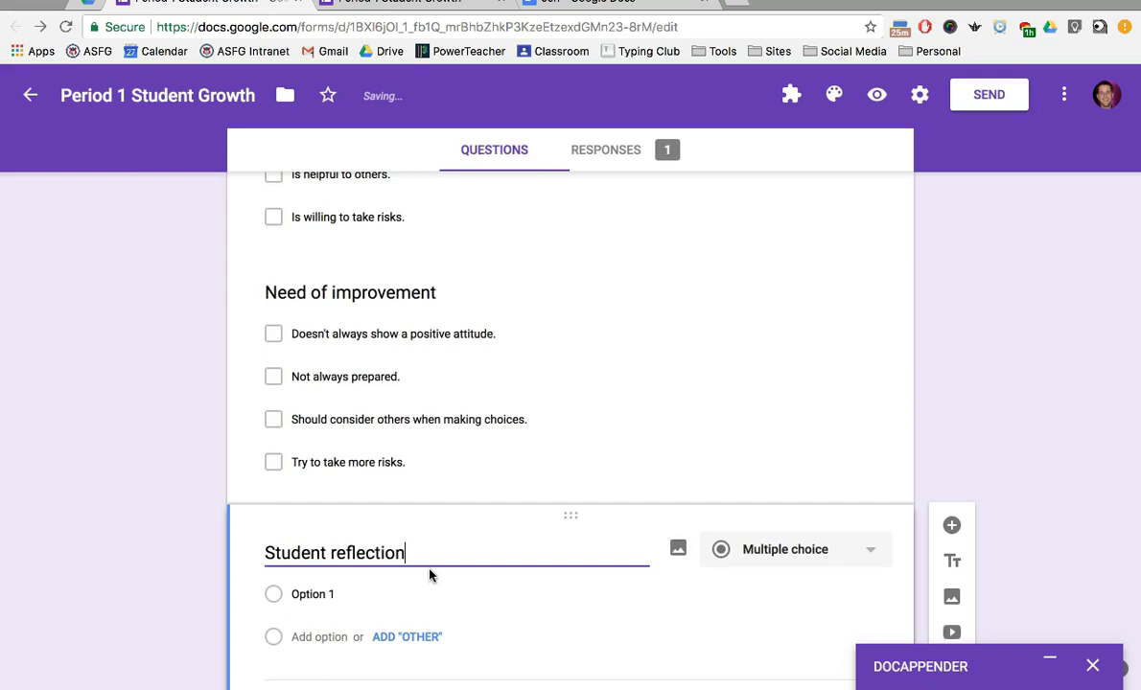
{"action": "left_click", "coordinate": [796, 549]}
{"action": "left_click", "coordinate": [841, 506]}
{"action": "left_click", "coordinate": [1032, 432]}
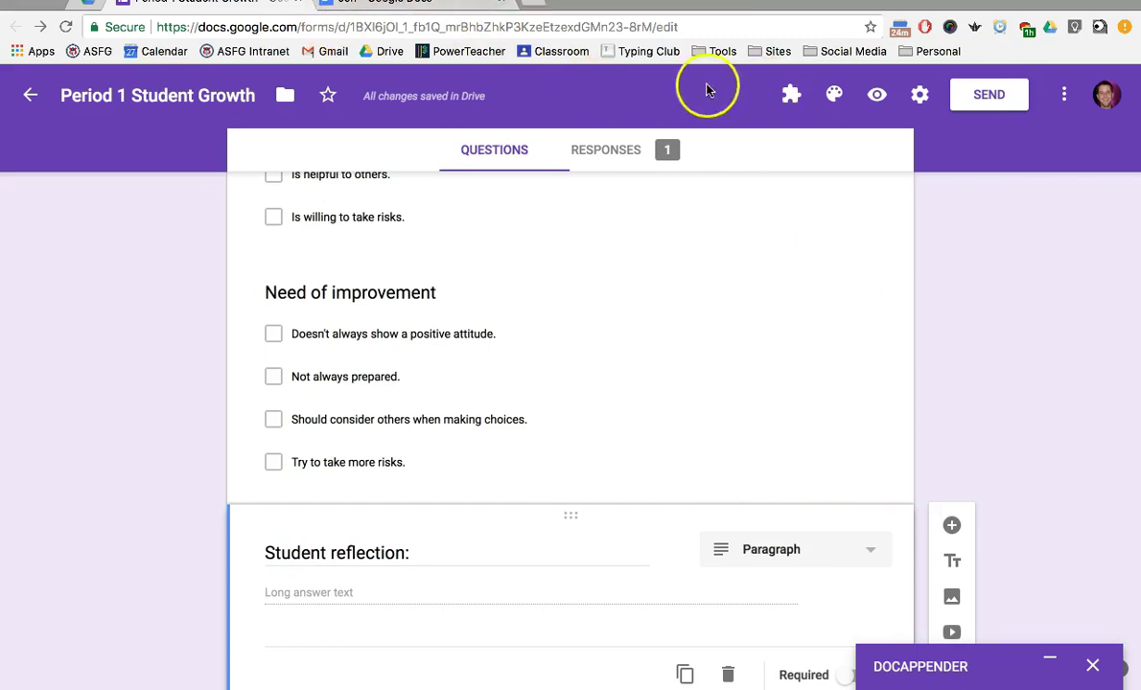
Preview the updated form, select the second student, and mark "Has a great attitude in class." and "Always comes prepared."
{"action": "left_click", "coordinate": [876, 94]}
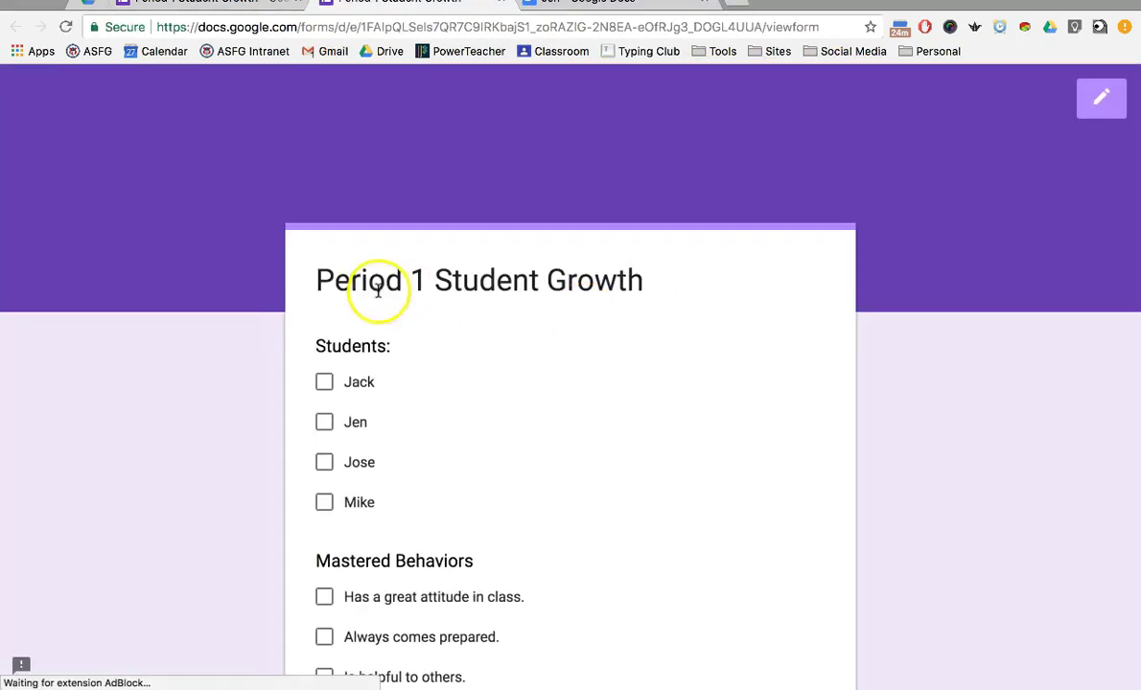
{"action": "left_click", "coordinate": [323, 420]}
{"action": "scroll", "coordinate": [323, 424], "scroll_direction": "down", "scroll_amount": 3}
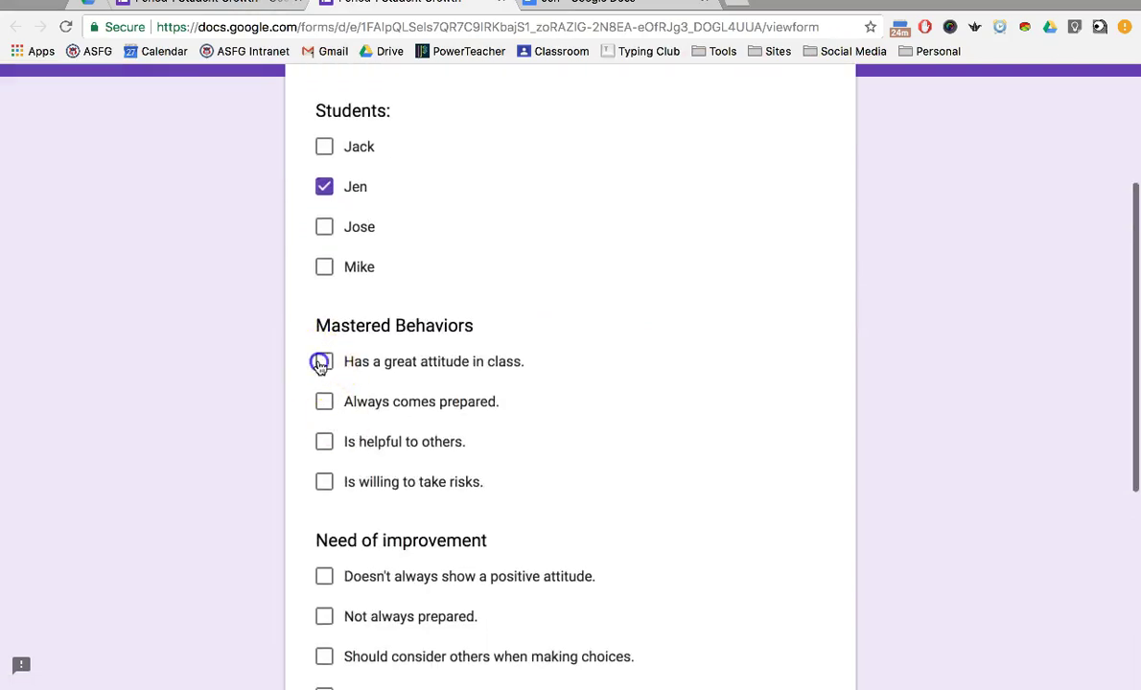
{"action": "left_click", "coordinate": [324, 361]}
{"action": "left_click", "coordinate": [324, 401]}
Mark "Try to take more risks.", submit the response, and check the new table in the second student's Doc
{"action": "scroll", "coordinate": [324, 401], "scroll_direction": "down", "scroll_amount": 4}
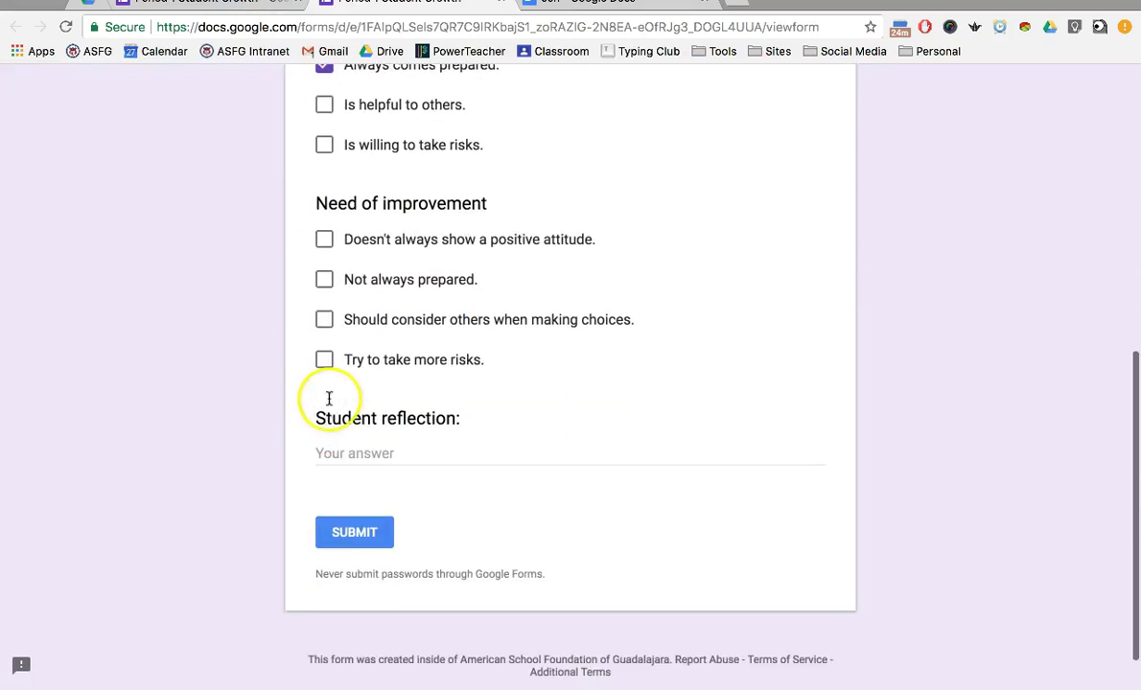
{"action": "left_click", "coordinate": [367, 537]}
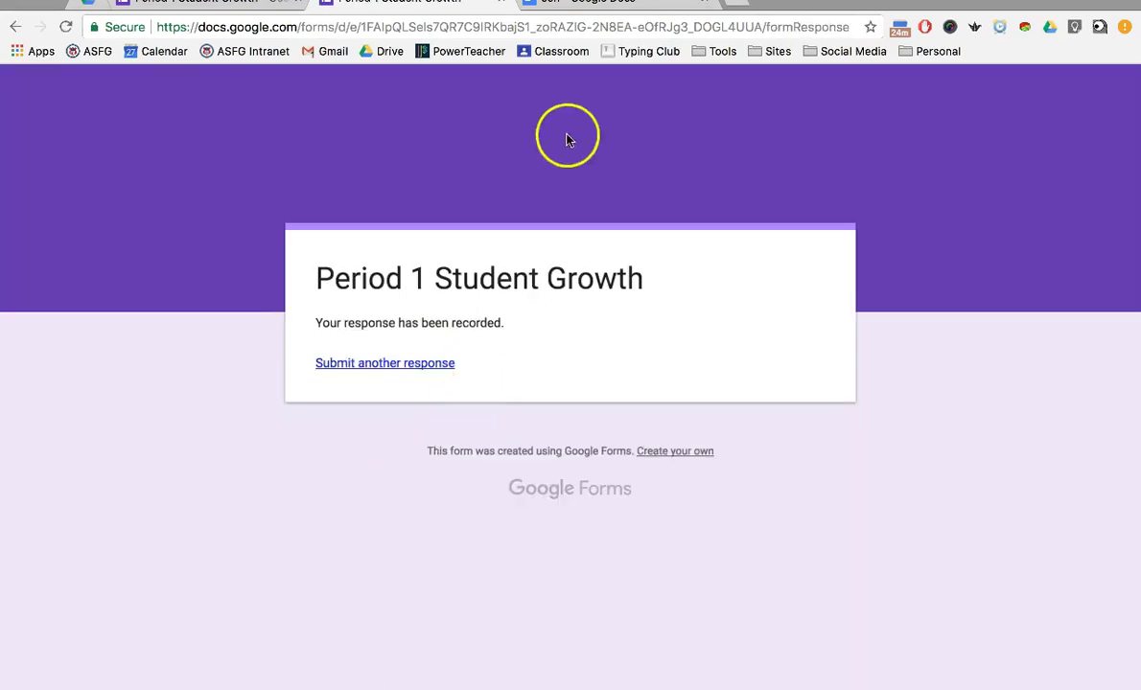
{"action": "left_click", "coordinate": [599, 6]}
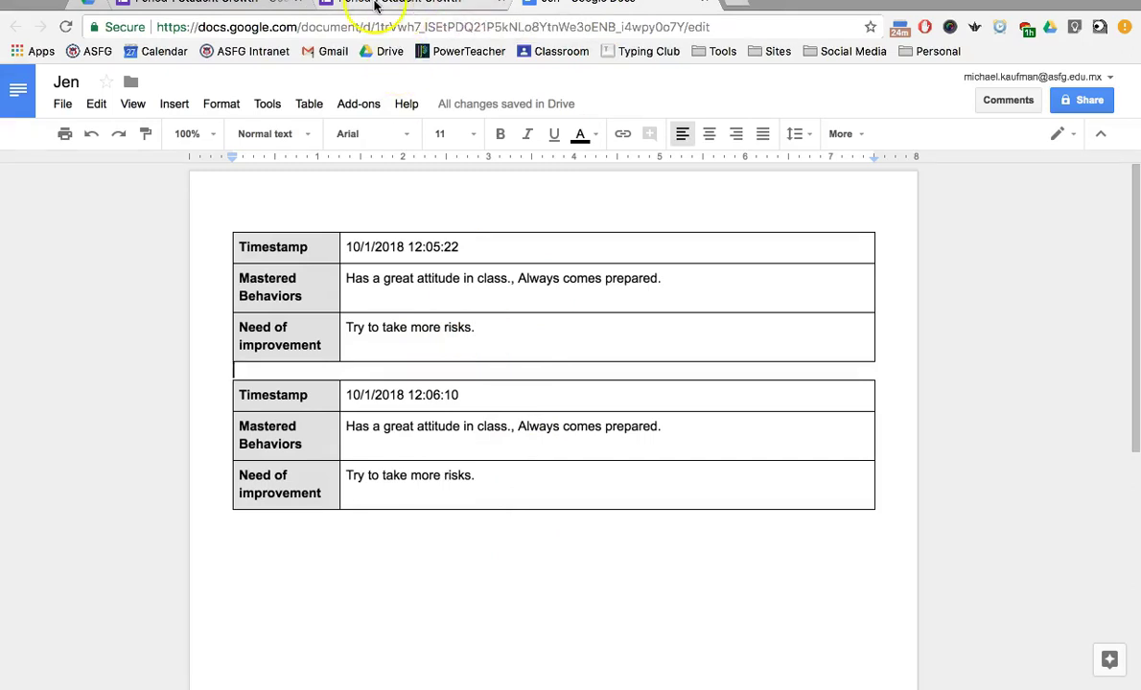
Save and repopulate docAppender's Students: doc-picker question, and save Student reflection: as an additional form value for the target Docs
{"action": "left_click", "coordinate": [225, 3]}
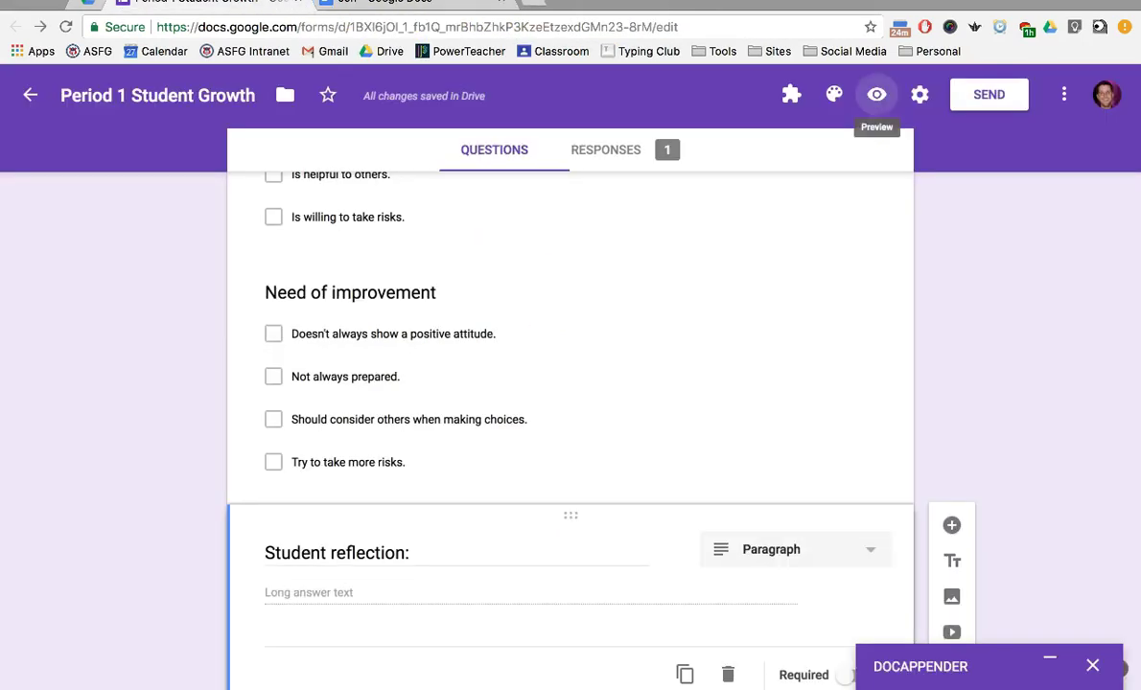
{"action": "left_click", "coordinate": [1055, 667]}
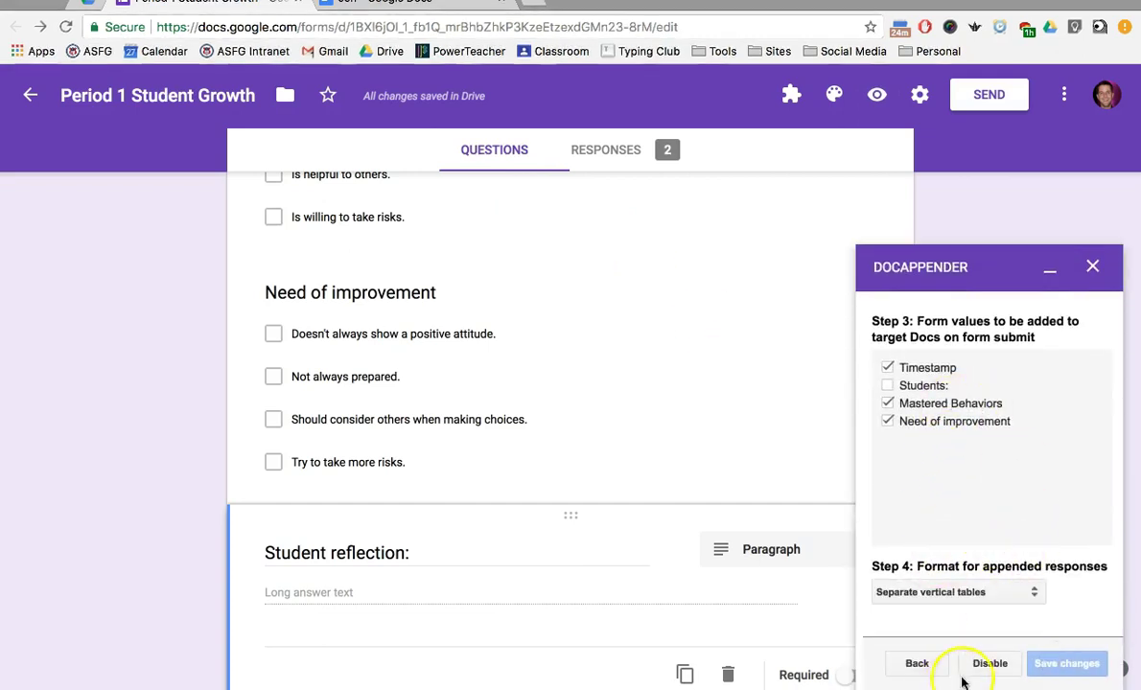
{"action": "left_click", "coordinate": [921, 665]}
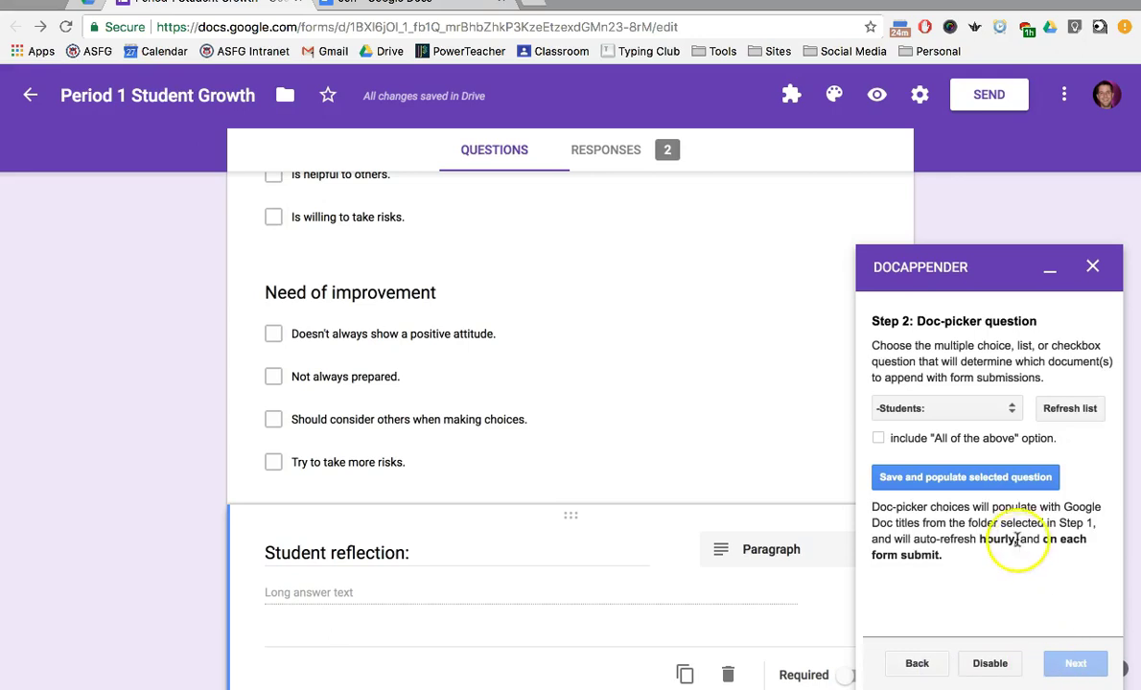
{"action": "left_click", "coordinate": [959, 477]}
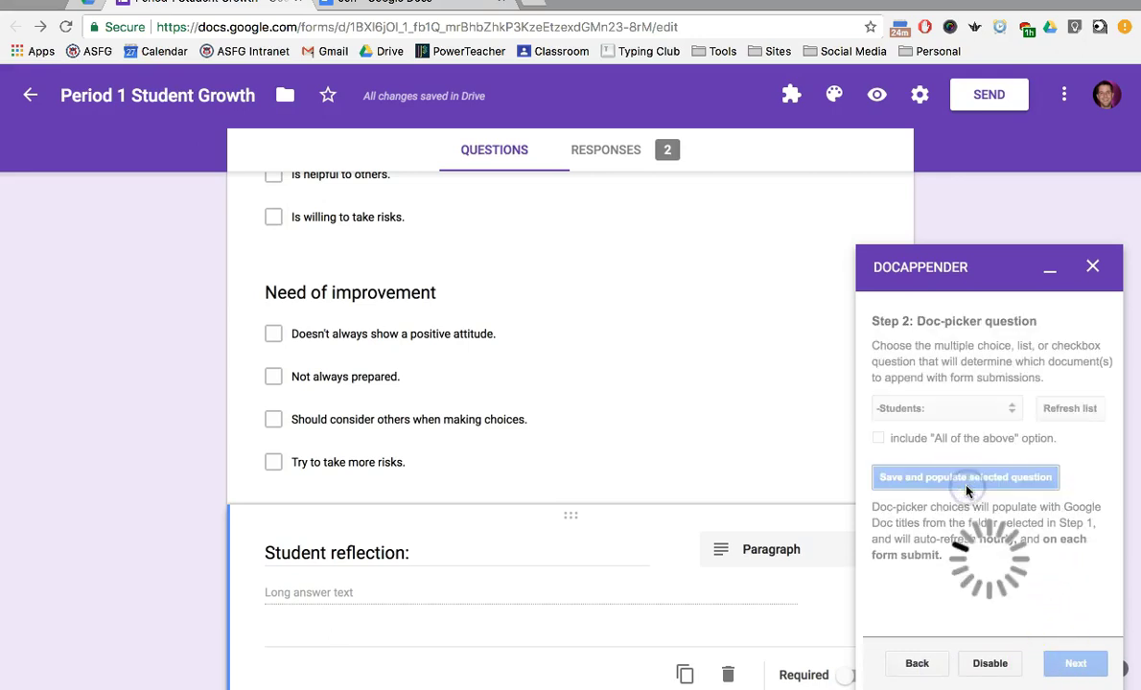
{"action": "left_click", "coordinate": [1079, 660]}
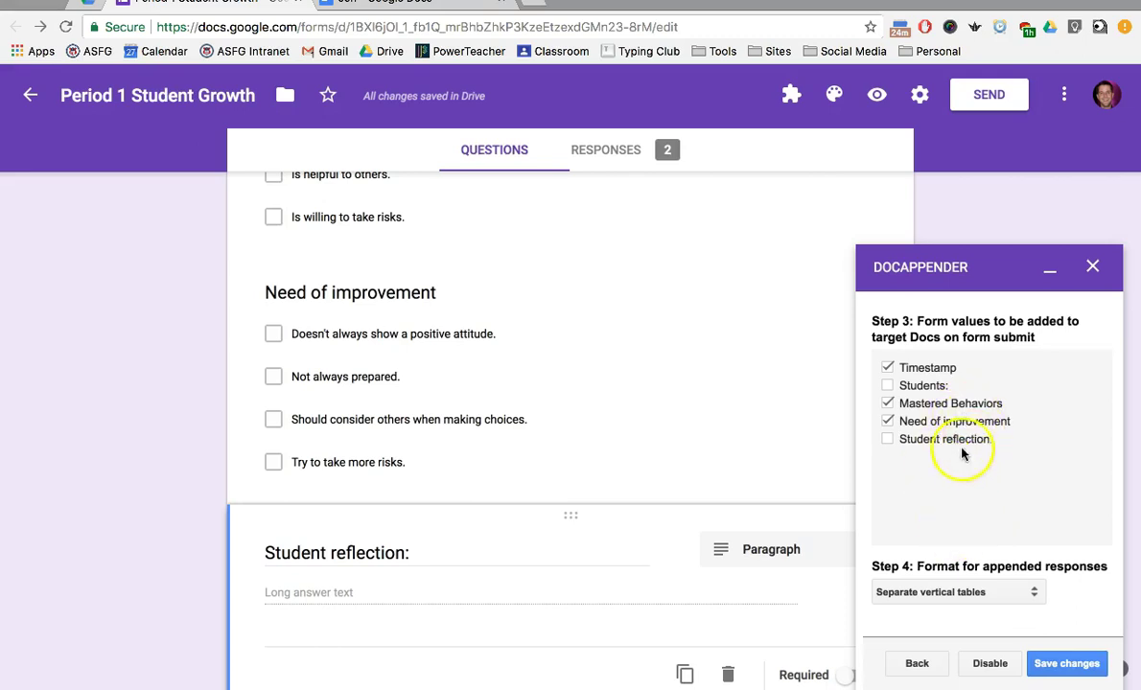
{"action": "left_click", "coordinate": [887, 439]}
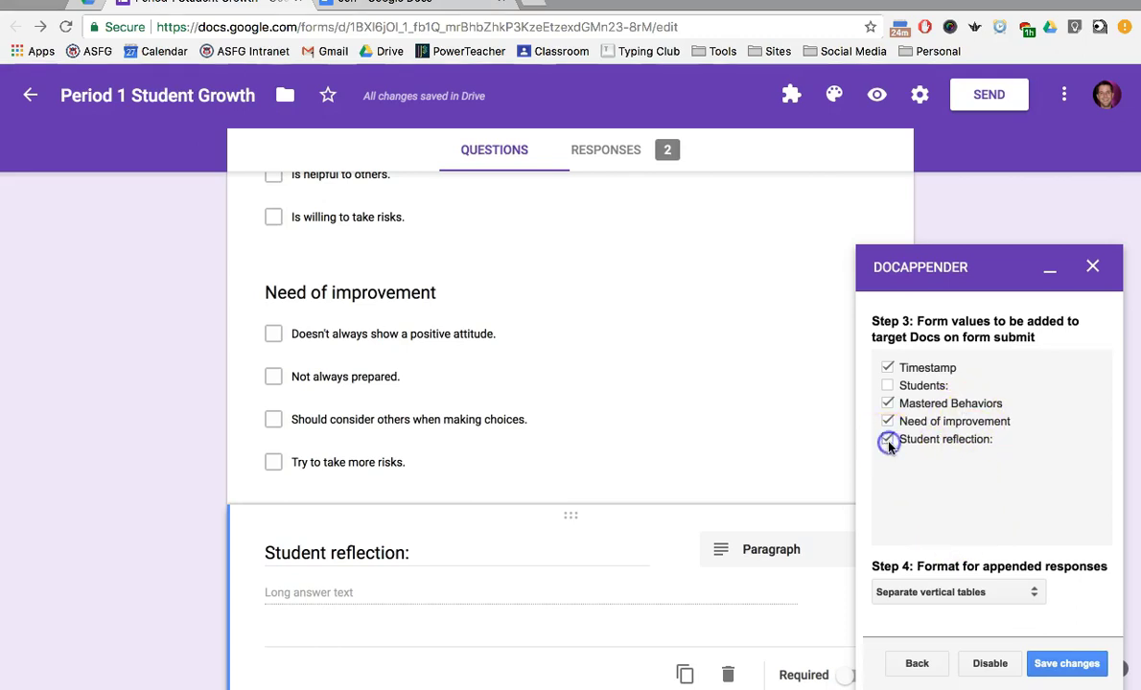
{"action": "left_click", "coordinate": [1067, 664]}
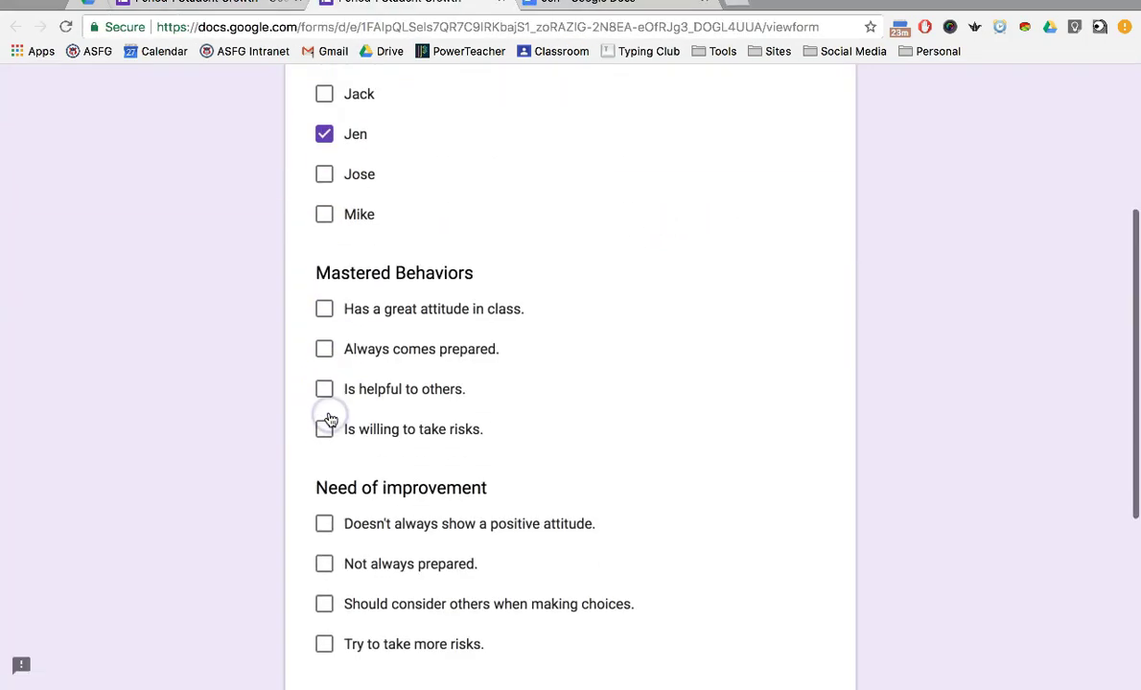
Submit another response for the second student with "Has a great attitude in class.", "Always comes prepared." and "Try to take more risks." marked
{"action": "left_click", "coordinate": [324, 349]}
{"action": "left_click", "coordinate": [324, 309]}
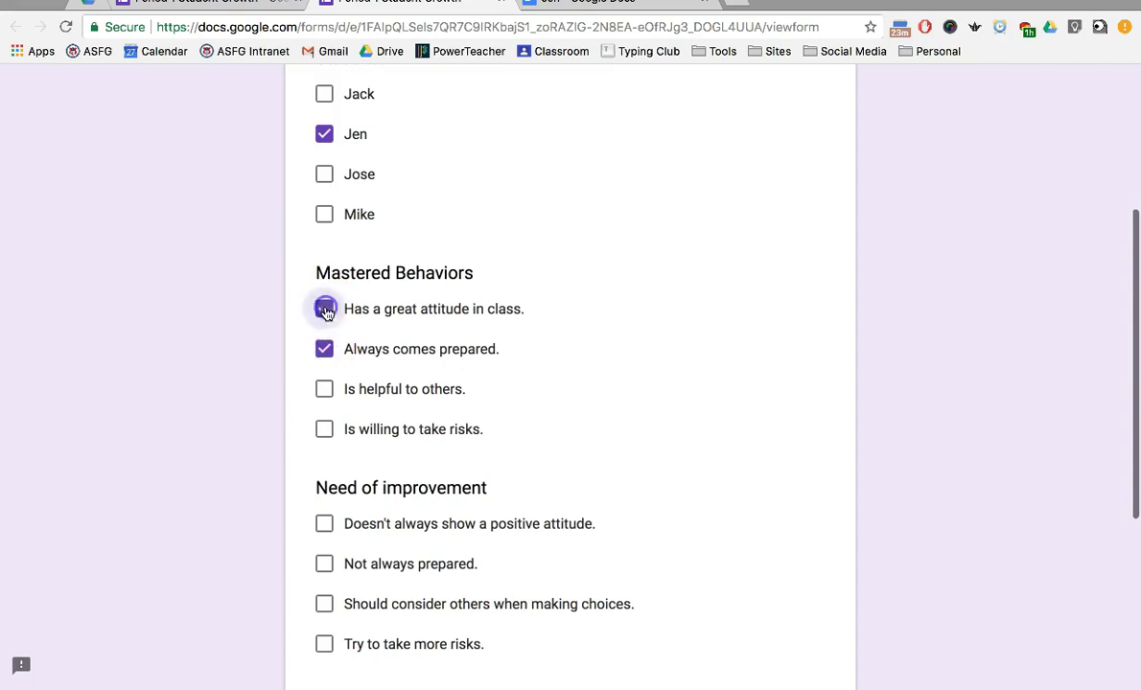
{"action": "scroll", "coordinate": [324, 316], "scroll_direction": "down", "scroll_amount": 3}
{"action": "left_click", "coordinate": [325, 409]}
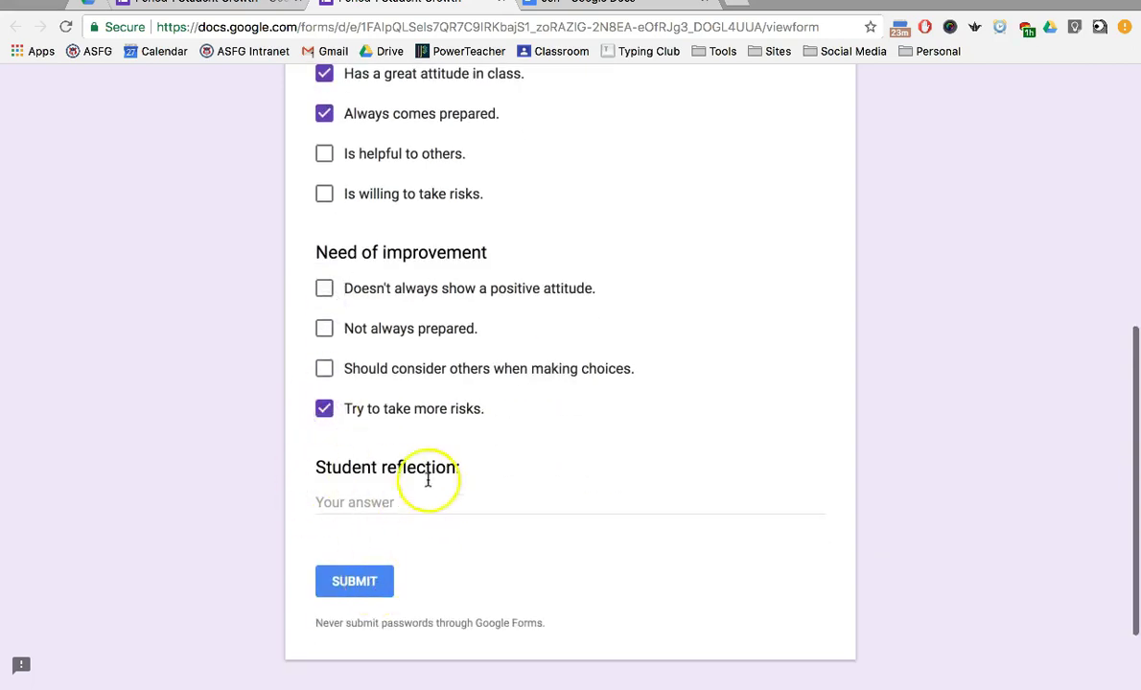
{"action": "left_click", "coordinate": [370, 587]}
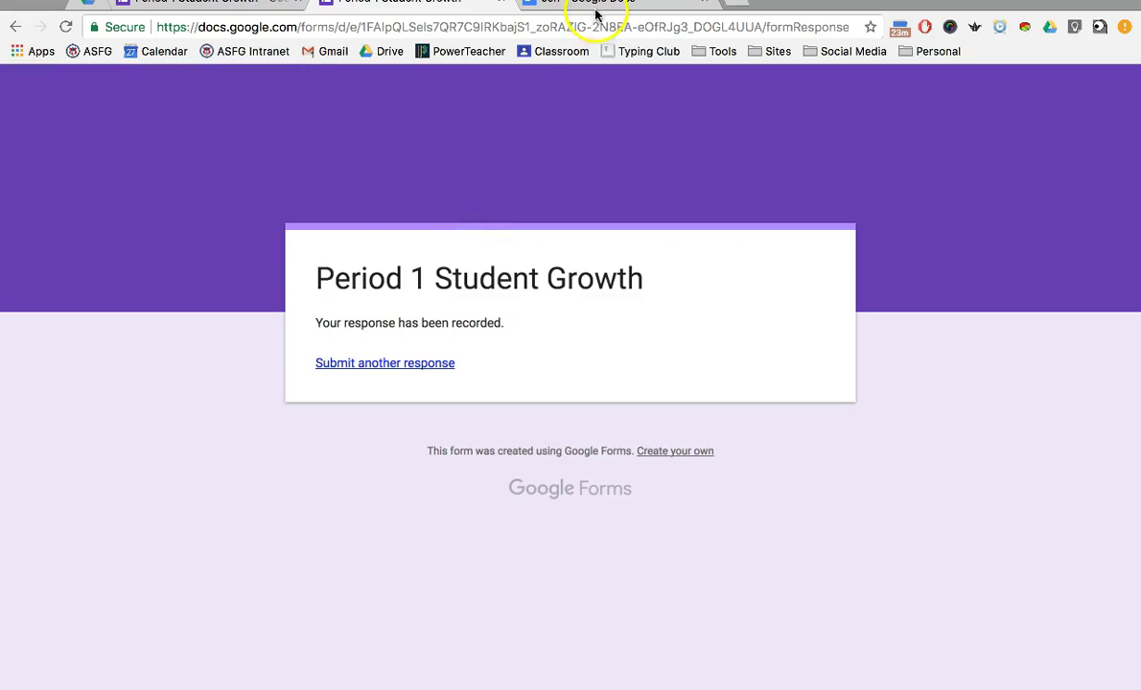
Review the latest response table in the second student's Doc, including its Student reflection: row
{"action": "left_click", "coordinate": [590, 7]}
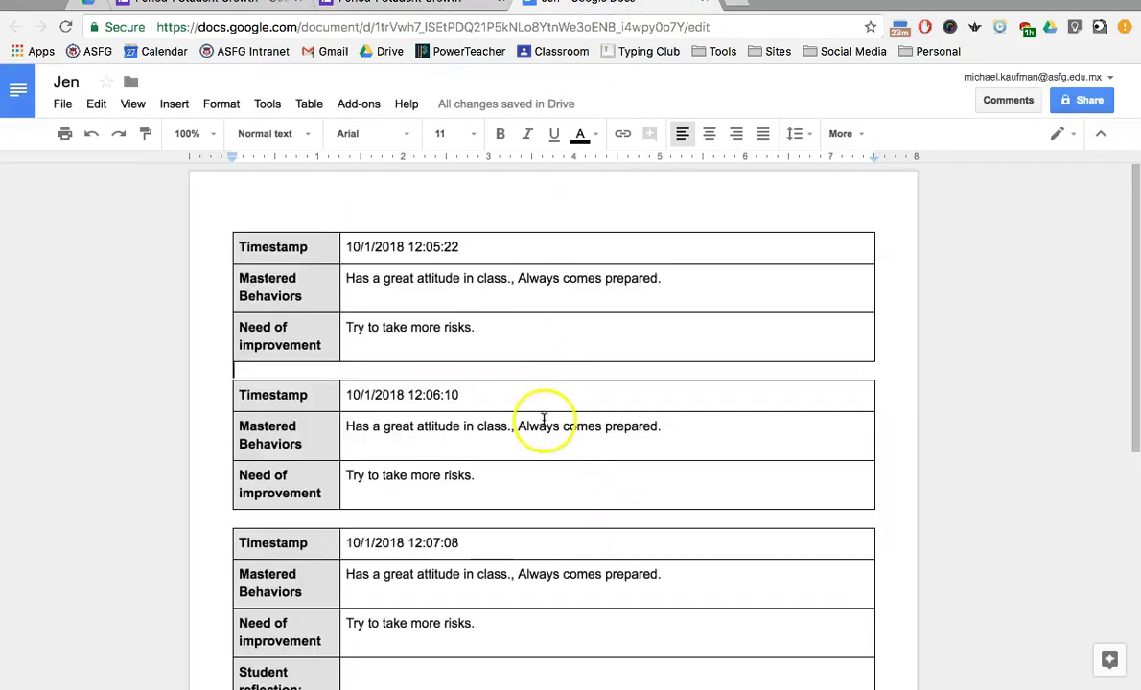
{"action": "scroll", "coordinate": [552, 485], "scroll_direction": "down", "scroll_amount": 3}
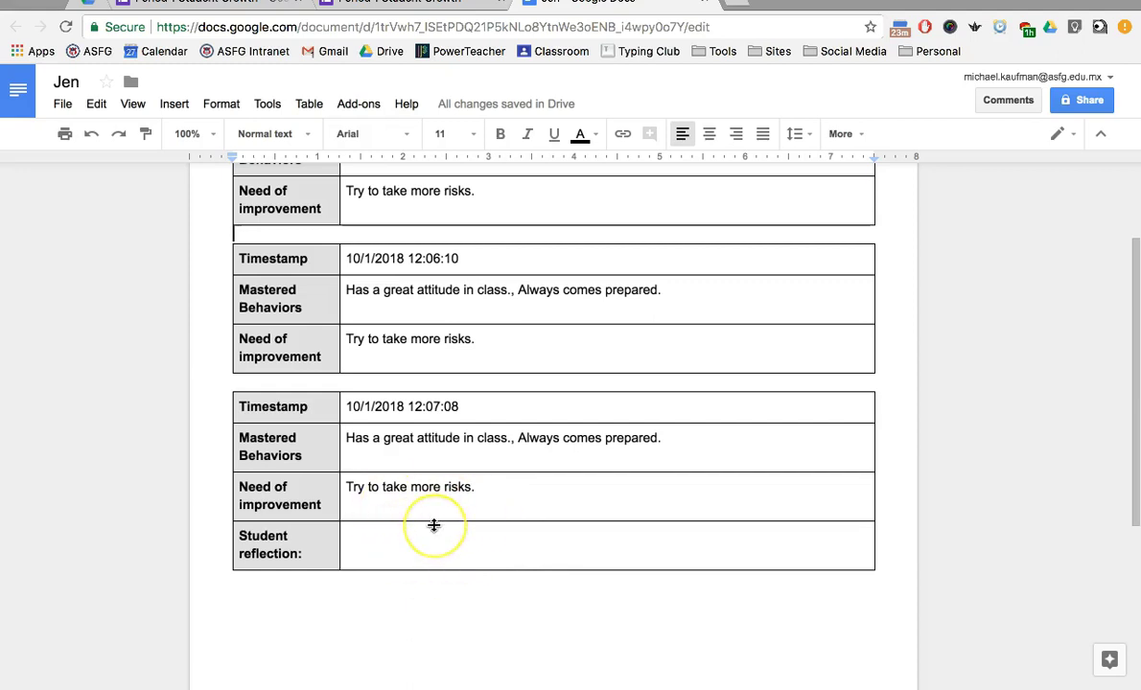
{"action": "left_click", "coordinate": [497, 531]}
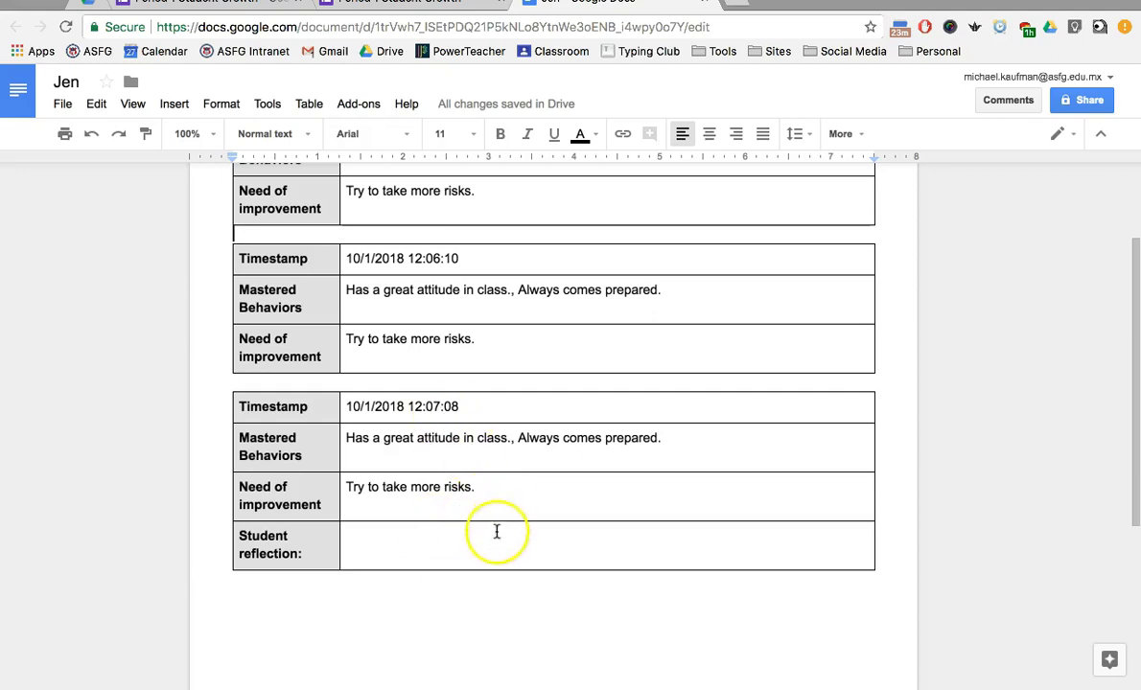